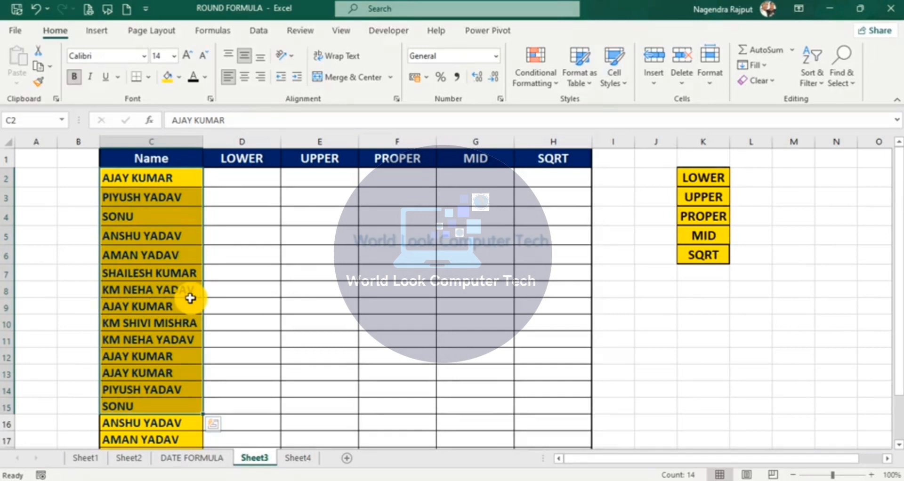
# Step: Enter =LOWER(C2) in D2 so the first name shows in lowercase
pyautogui.click(276, 179)
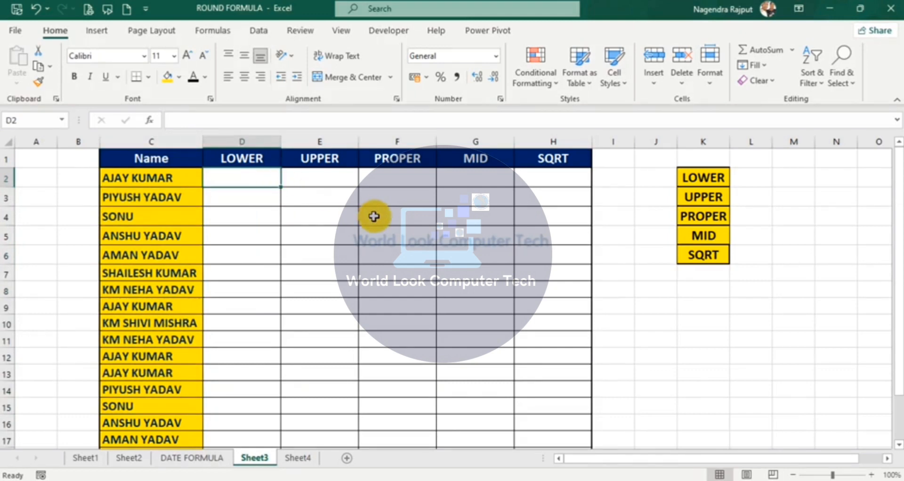
pyautogui.write('=')
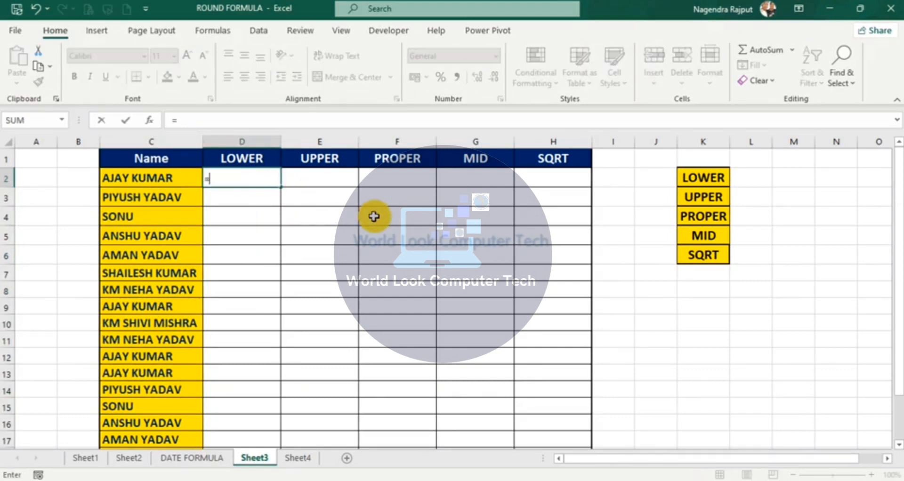
pyautogui.write('LO')
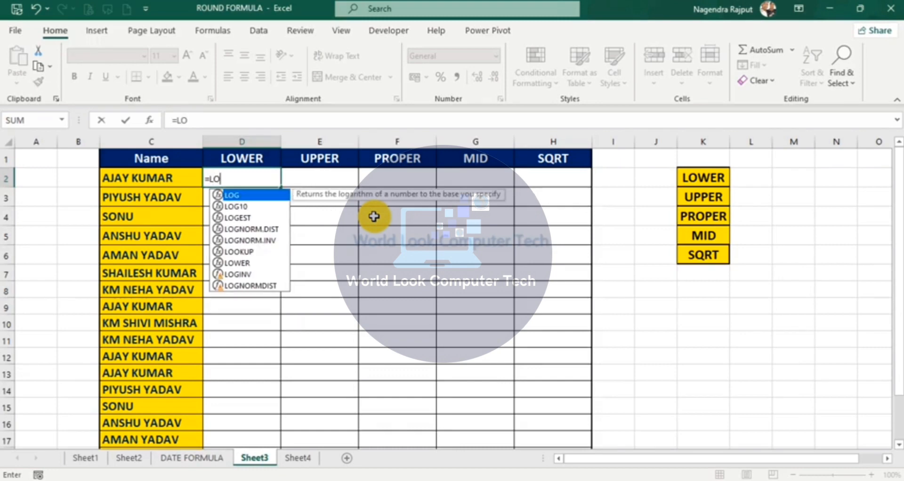
pyautogui.write('WER(')
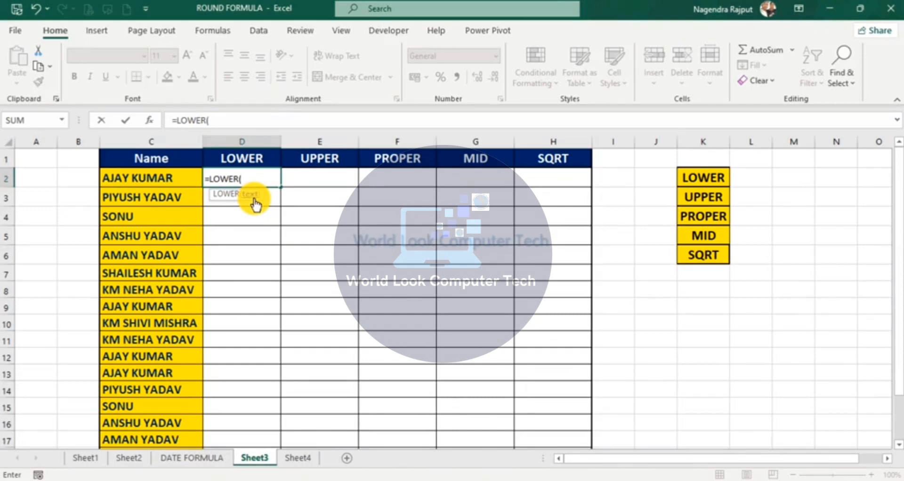
pyautogui.click(153, 179)
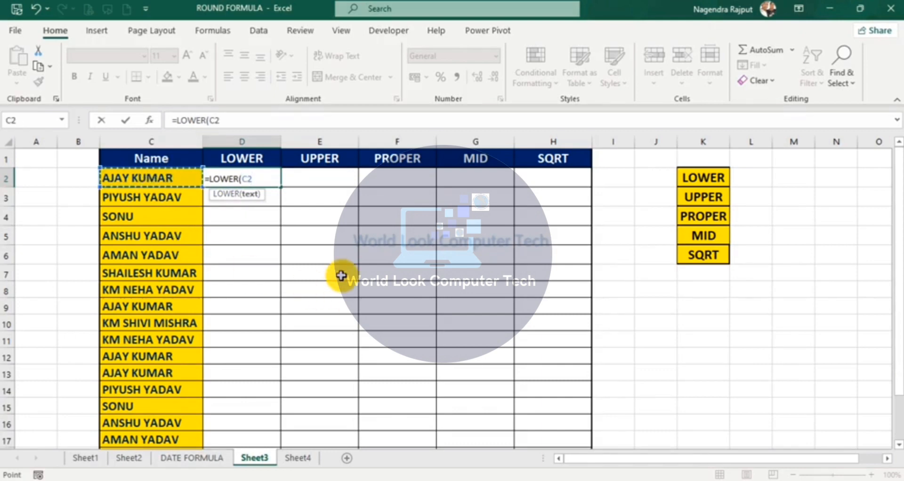
pyautogui.write(')')
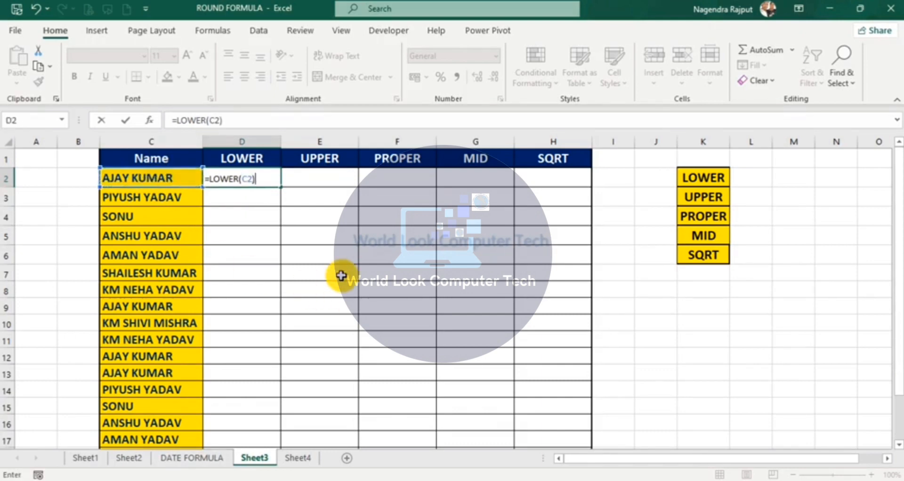
pyautogui.press('Return')
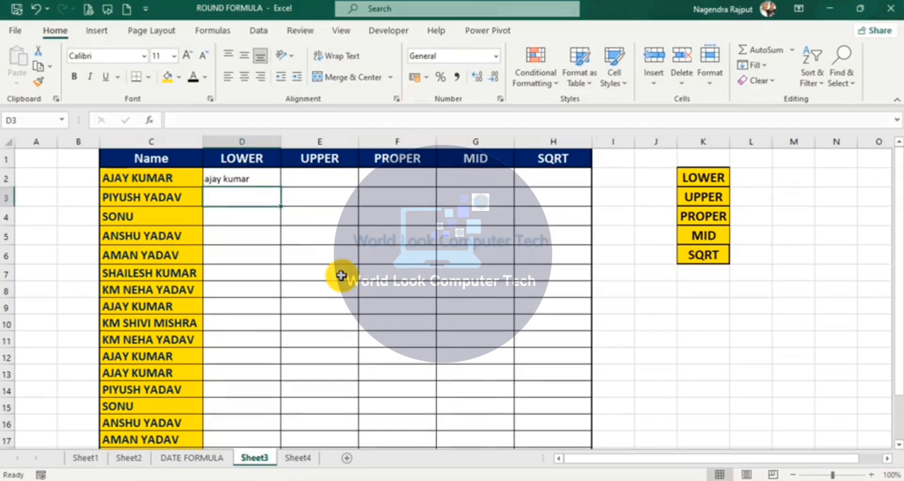
pyautogui.click(243, 183)
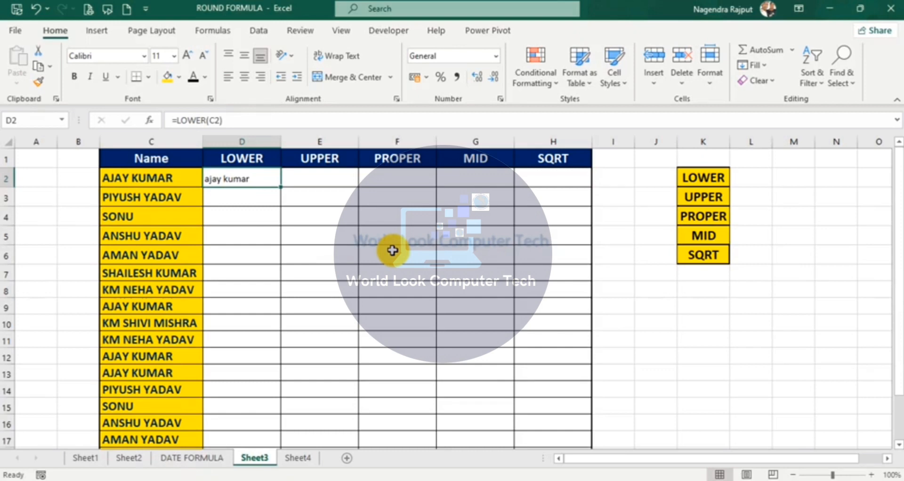
# Step: Enter =LOWER(C3) in D3 so the second name shows in lowercase
pyautogui.click(266, 197)
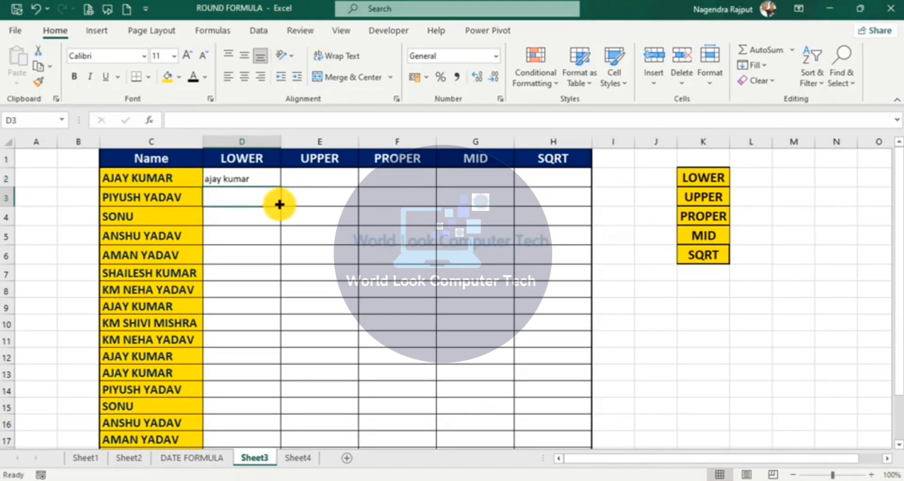
pyautogui.click(150, 198)
pyautogui.click(234, 197)
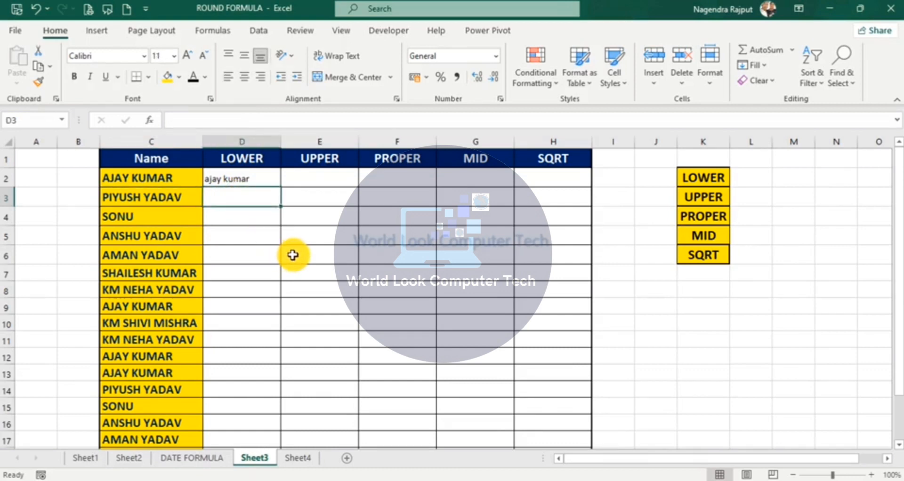
pyautogui.write('=')
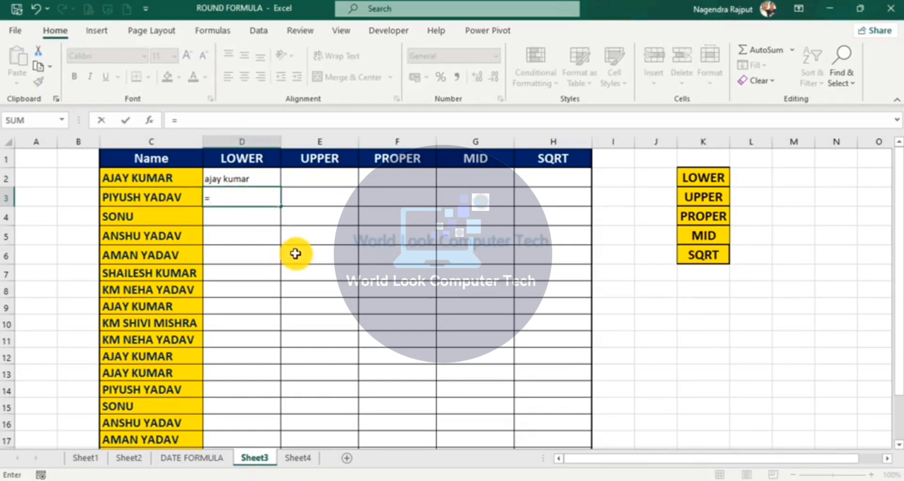
pyautogui.write('LOWER(')
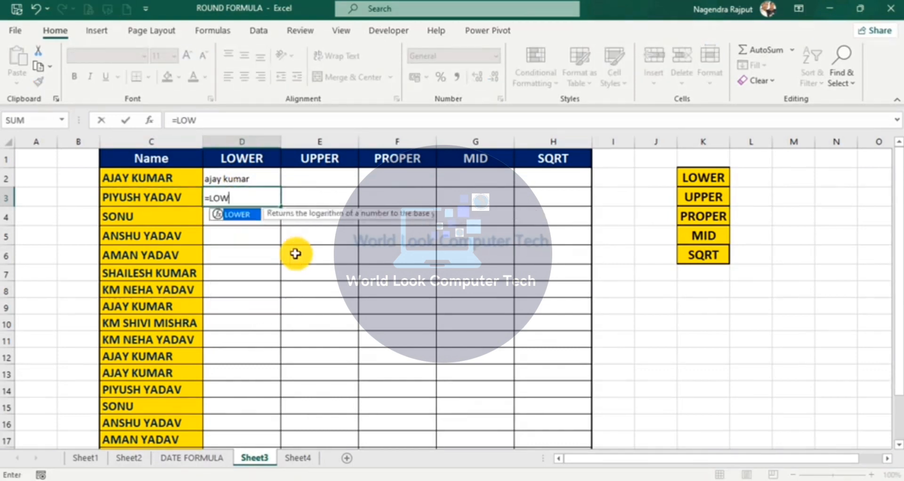
pyautogui.click(178, 197)
pyautogui.press('Return')
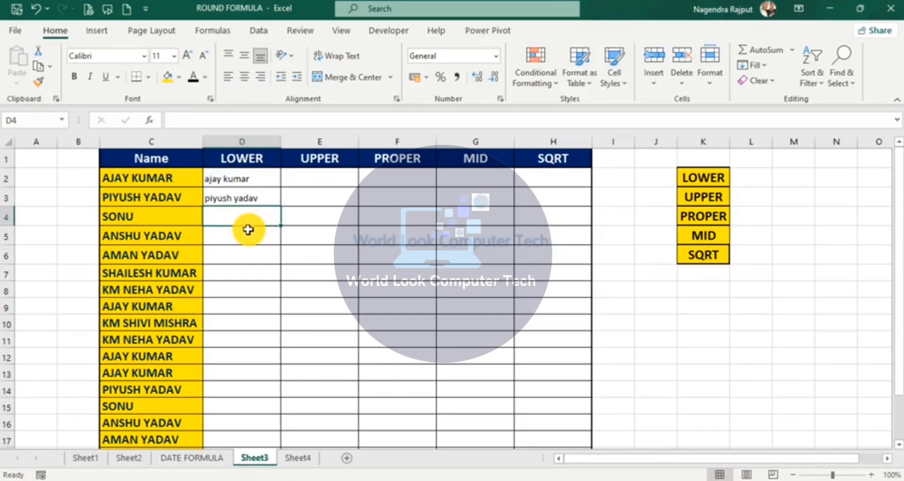
pyautogui.click(246, 199)
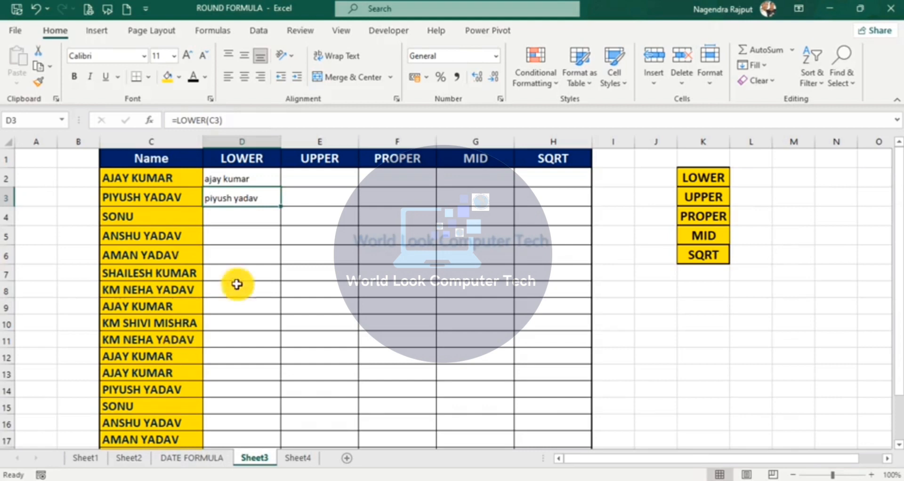
# Step: Copy the LOWER formula down every name row and make D2:D19 bold at 14 pt
pyautogui.doubleClick(281, 206)
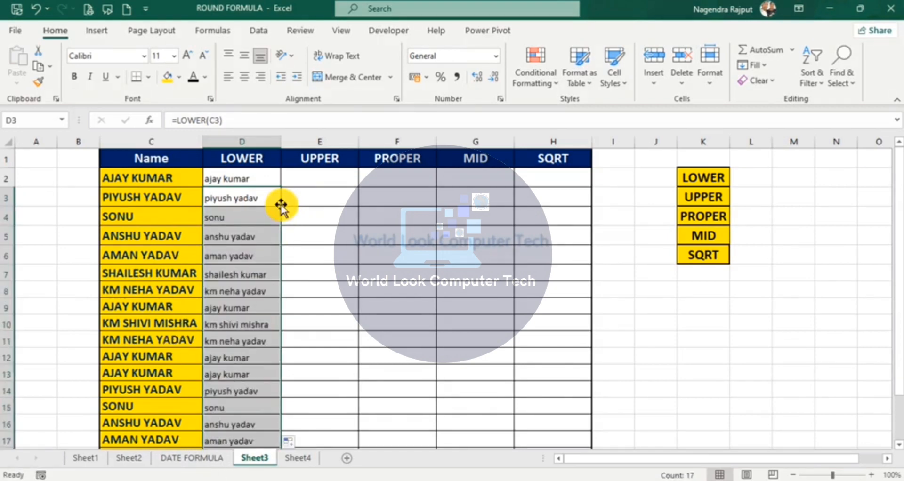
pyautogui.click(249, 178)
pyautogui.moveTo(248, 178); pyautogui.dragTo(248, 408)
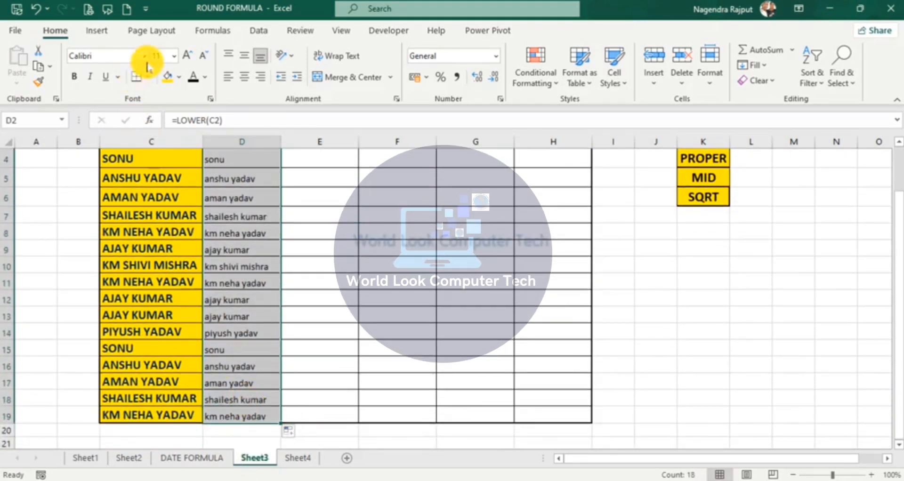
pyautogui.click(186, 55)
pyautogui.click(187, 55)
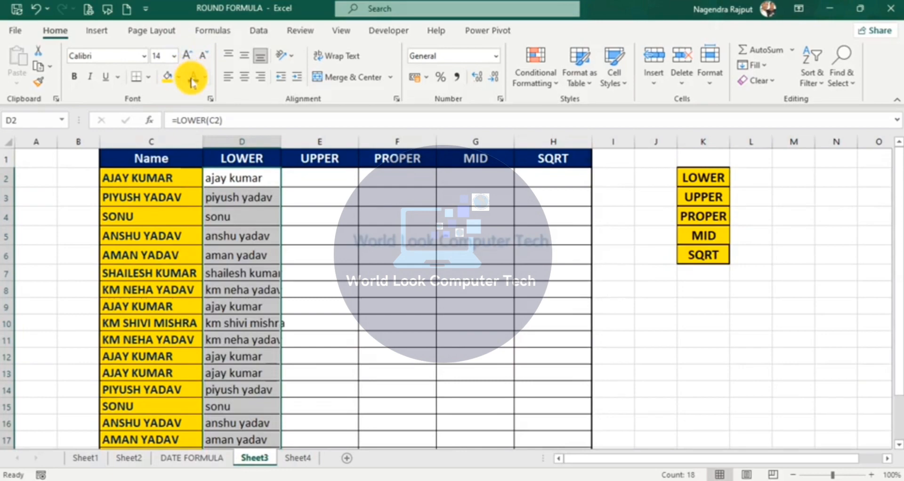
pyautogui.click(74, 76)
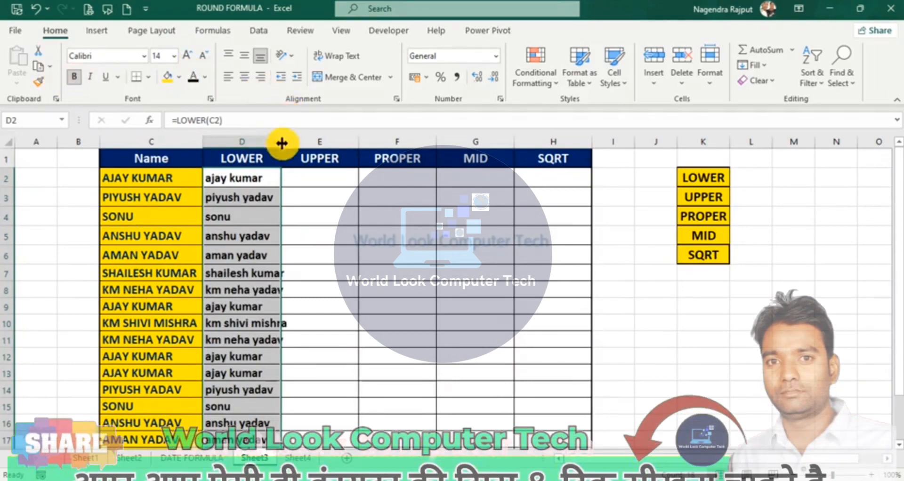
# Step: Autofit column D to the lowercase names and review the results
pyautogui.click(282, 151)
pyautogui.doubleClick(281, 142)
pyautogui.click(275, 213)
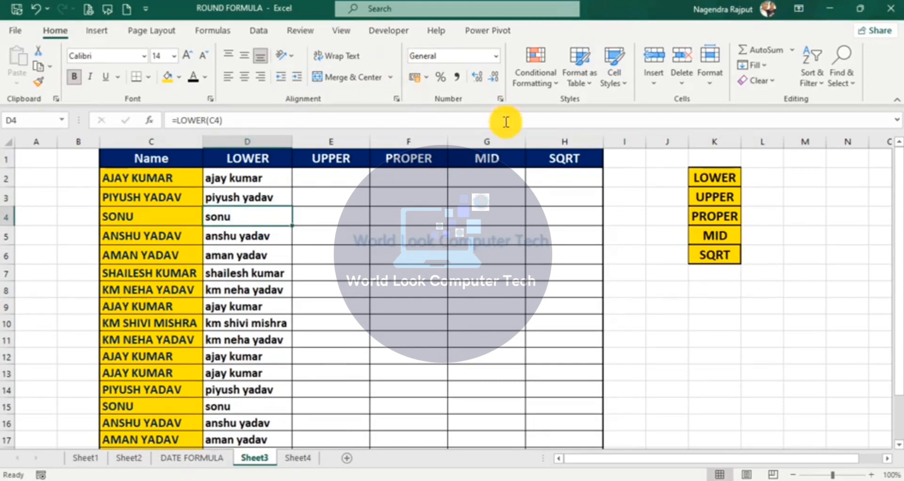
pyautogui.click(334, 180)
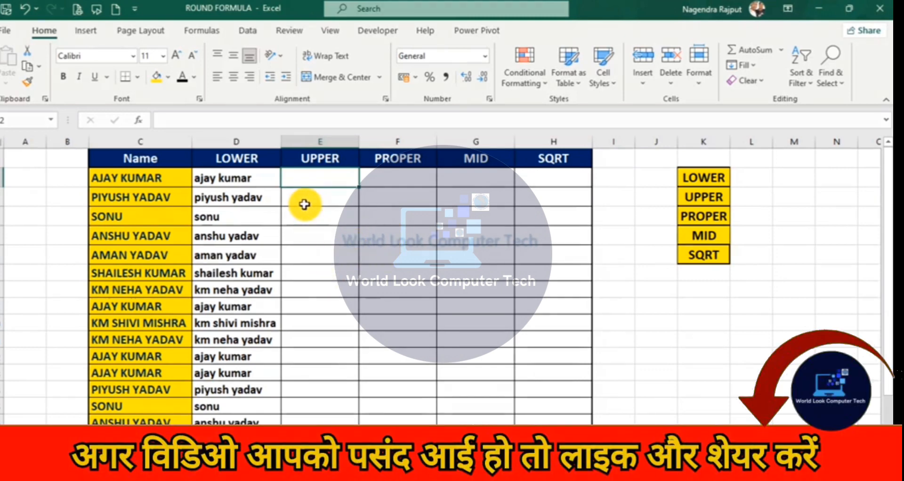
pyautogui.moveTo(228, 178); pyautogui.dragTo(231, 421)
pyautogui.click(225, 282)
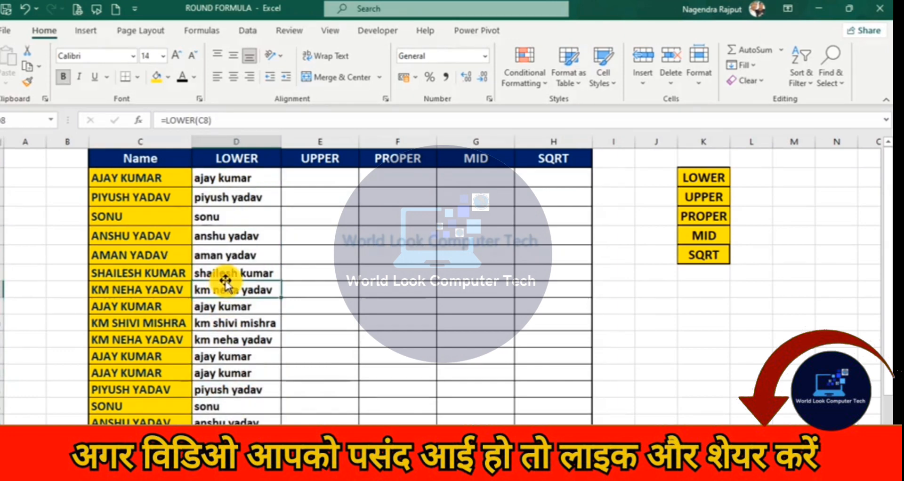
# Step: Enter =UPPER(D2) in E2 so the first name shows in capitals
pyautogui.click(305, 186)
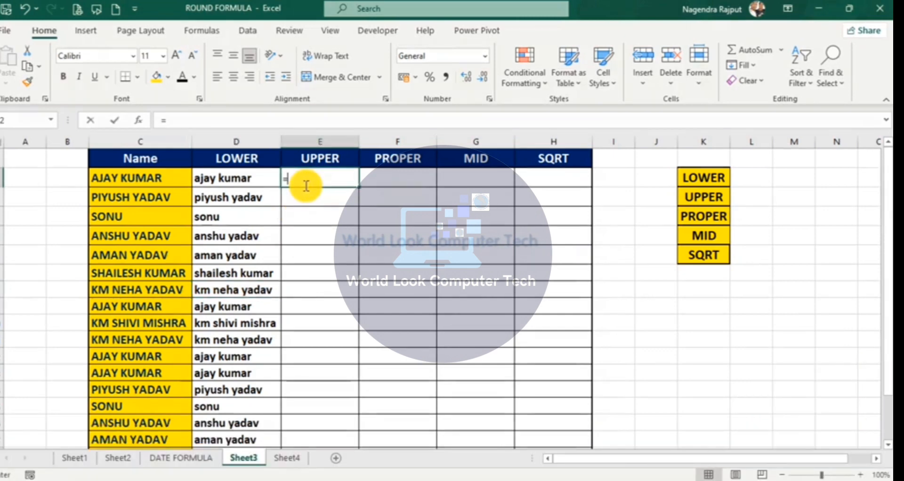
pyautogui.write('=')
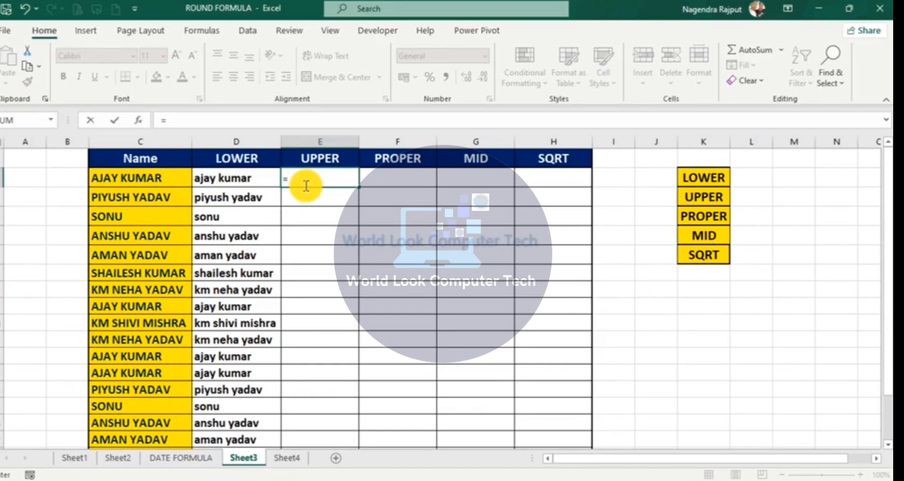
pyautogui.write('UPP')
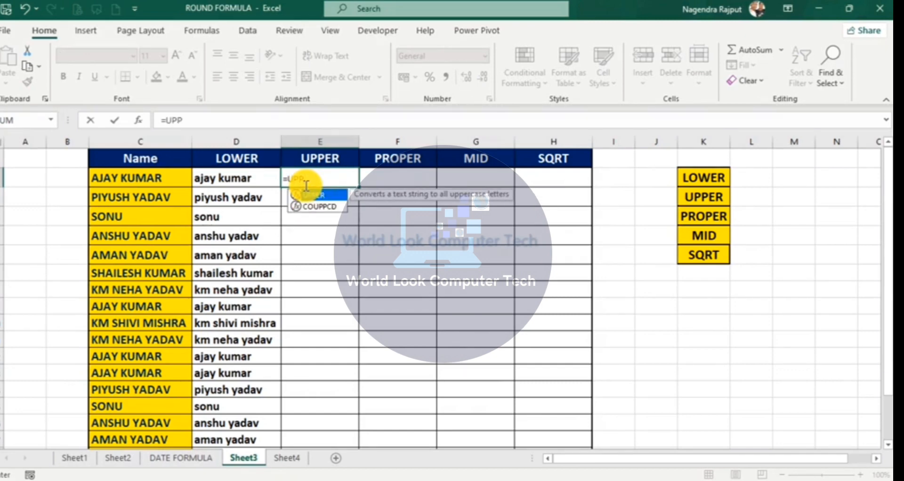
pyautogui.press('Tab')
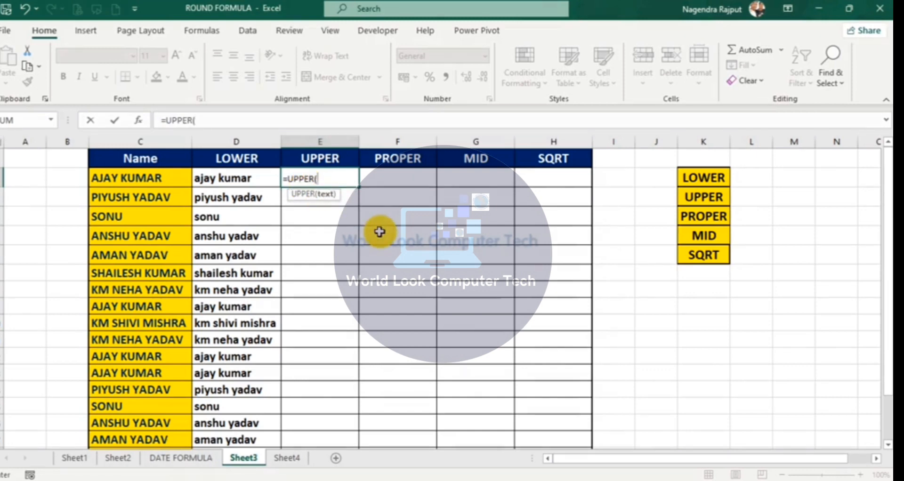
pyautogui.click(232, 182)
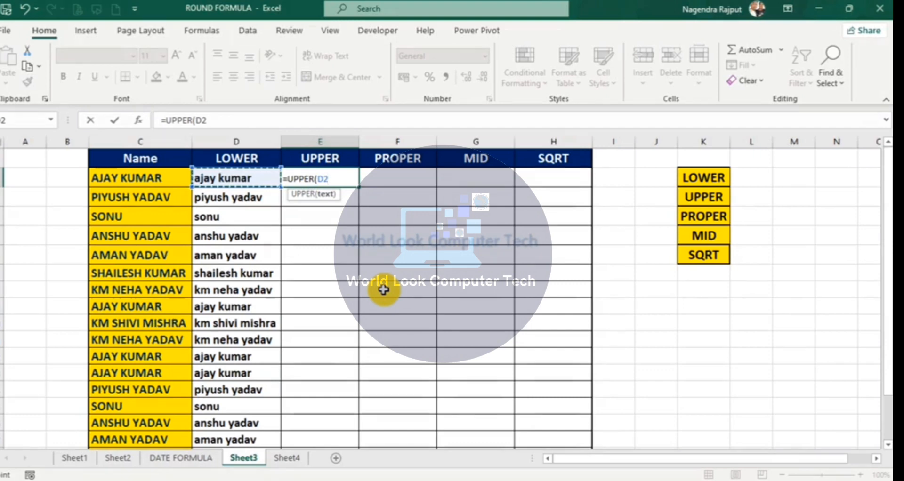
pyautogui.write(')')
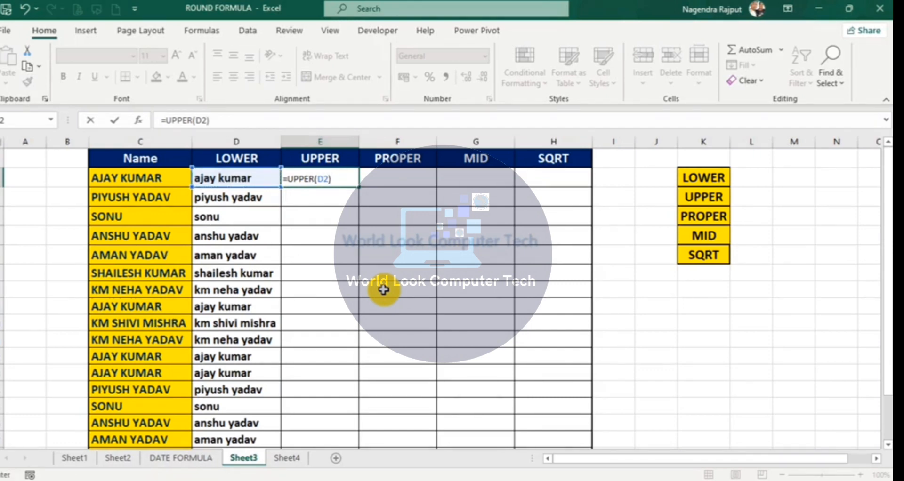
pyautogui.press('Return')
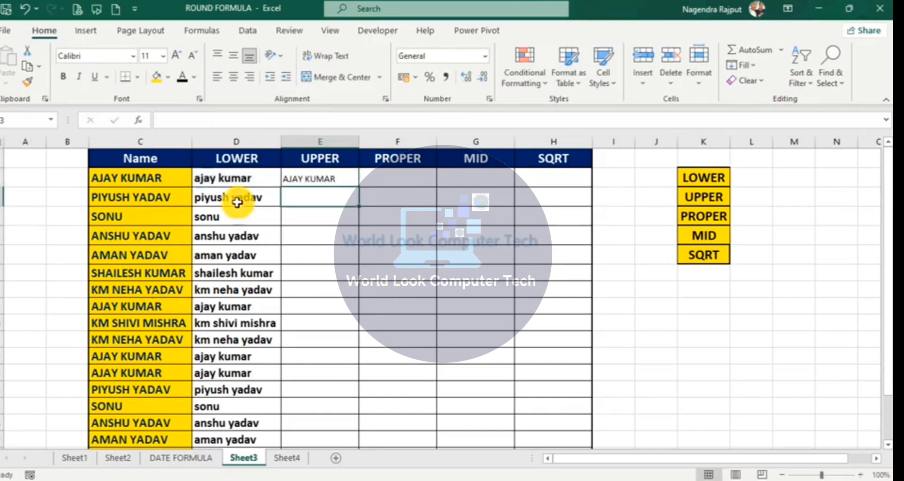
# Step: Copy D2's bold 14 pt formatting onto E2 with Format Painter
pyautogui.click(233, 178)
pyautogui.click(25, 84)
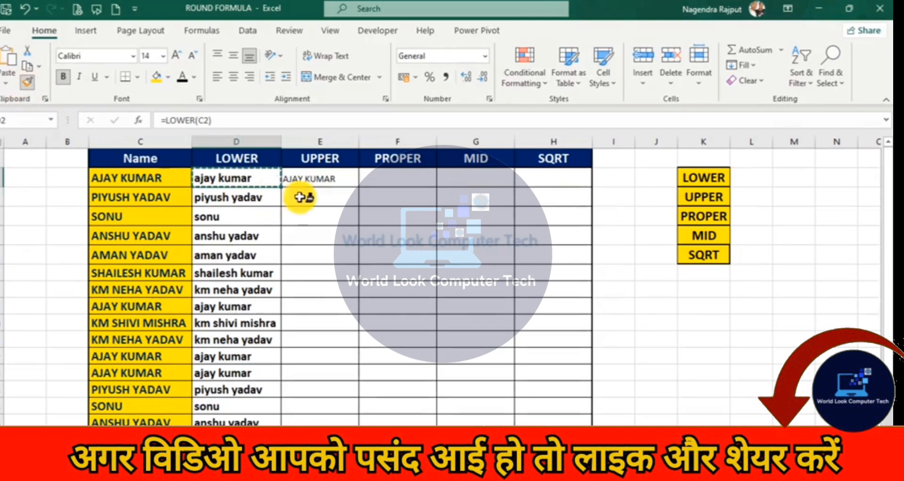
pyautogui.click(329, 179)
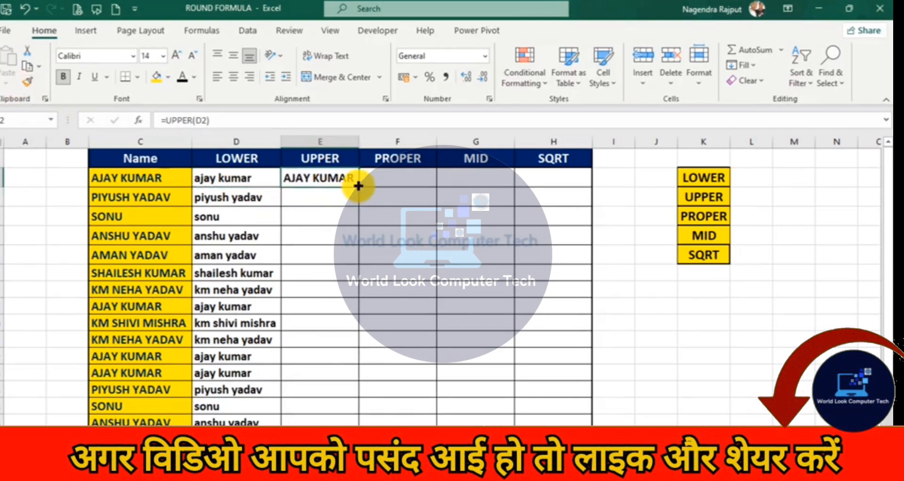
pyautogui.click(248, 202)
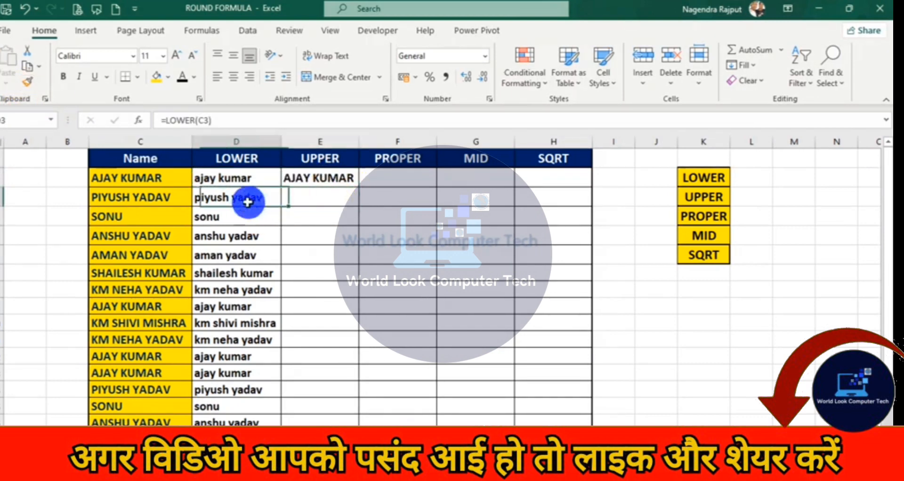
# Step: Fill the UPPER formula down column E and autofit the column width
pyautogui.click(324, 199)
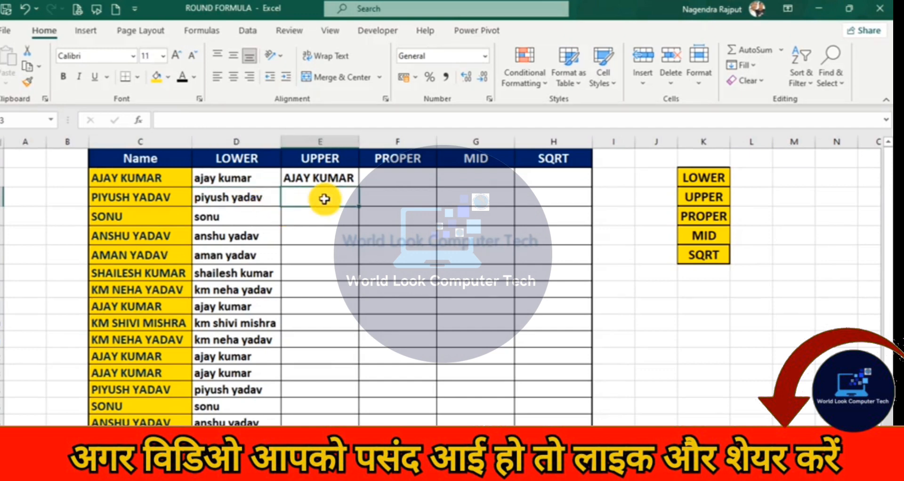
pyautogui.click(350, 180)
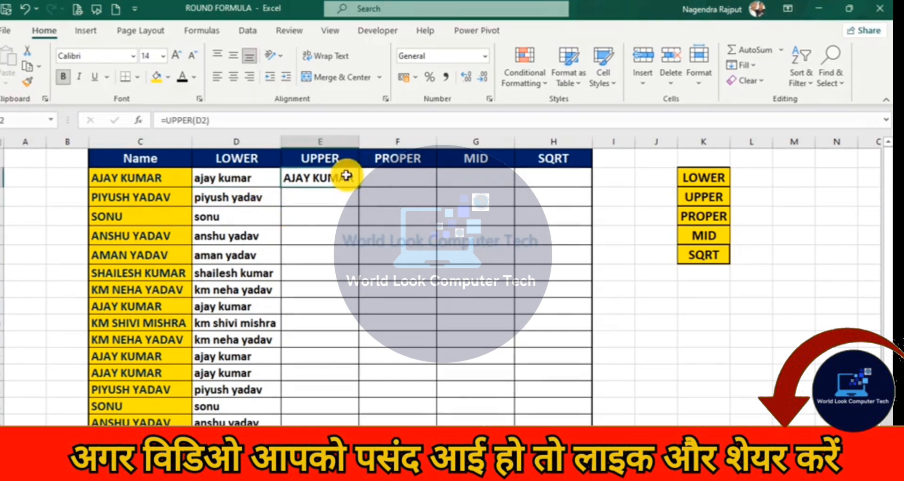
pyautogui.moveTo(357, 184); pyautogui.dragTo(359, 398)
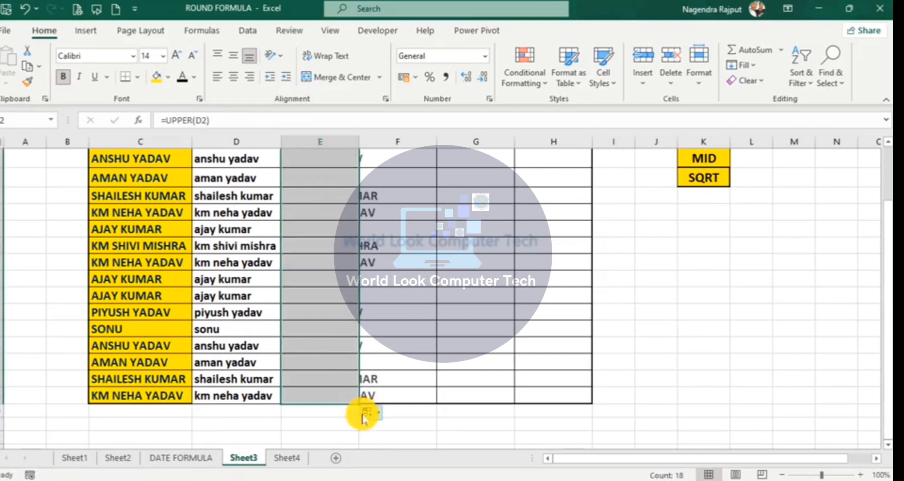
pyautogui.doubleClick(359, 142)
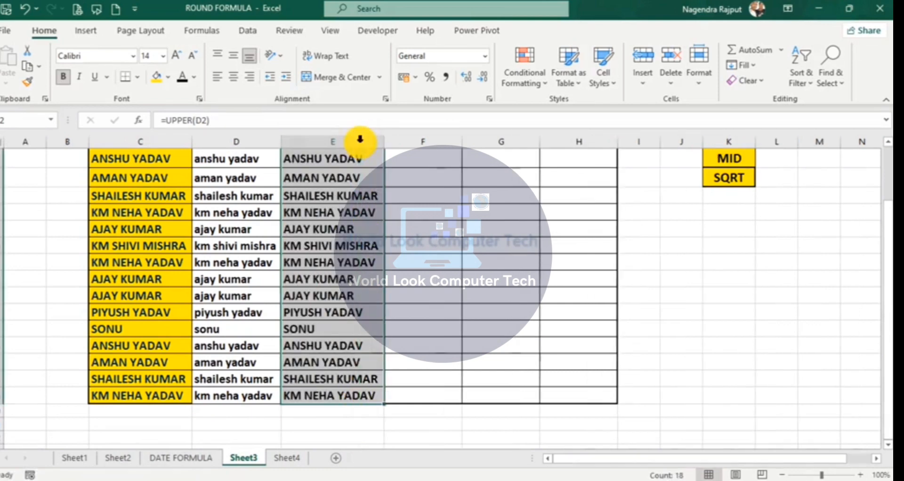
pyautogui.scroll(1, 368, 255)
pyautogui.click(352, 182)
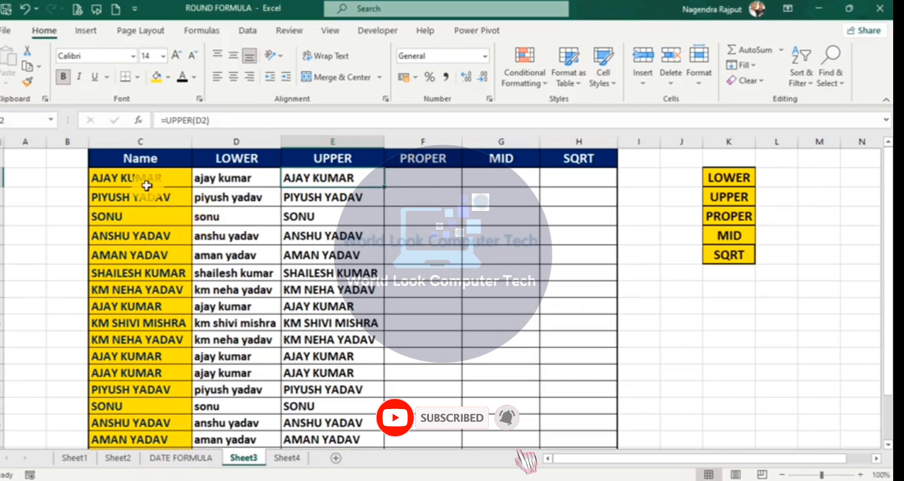
pyautogui.click(142, 183)
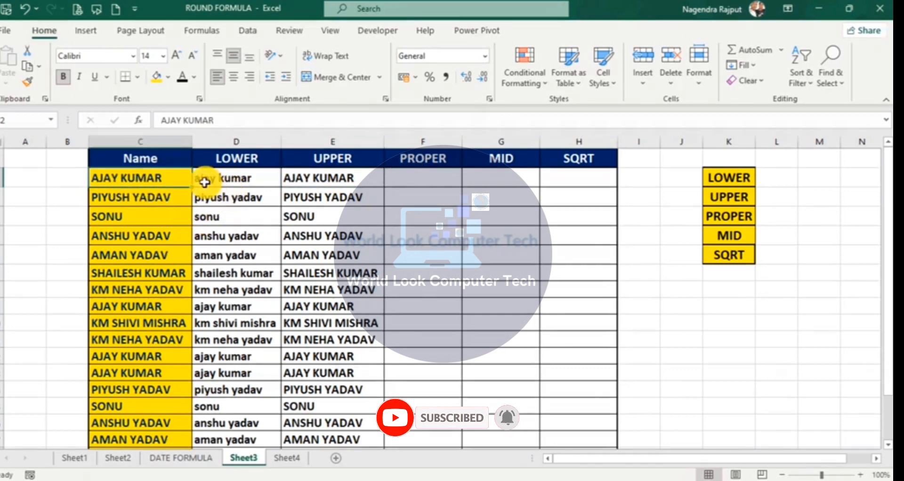
pyautogui.click(217, 180)
pyautogui.click(314, 178)
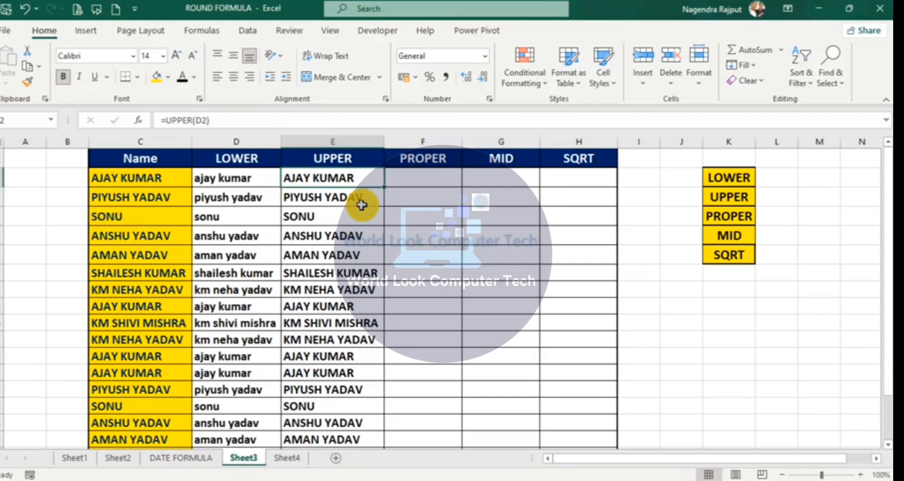
pyautogui.click(412, 184)
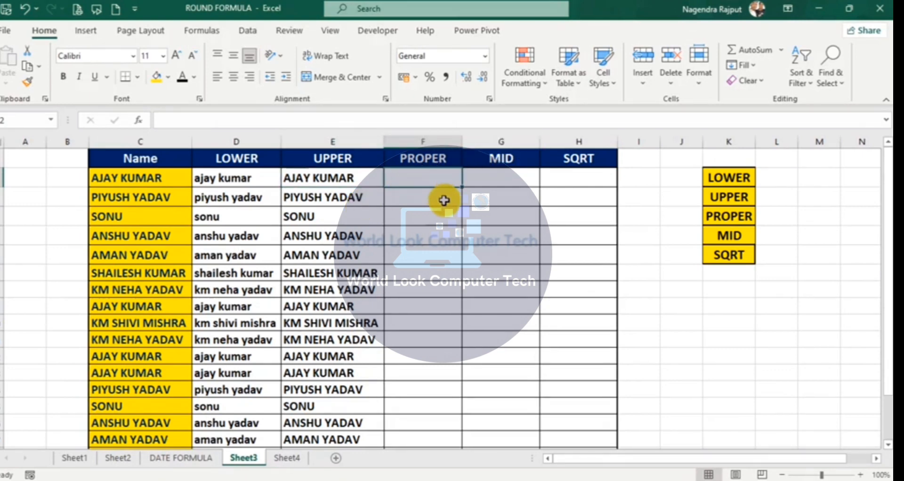
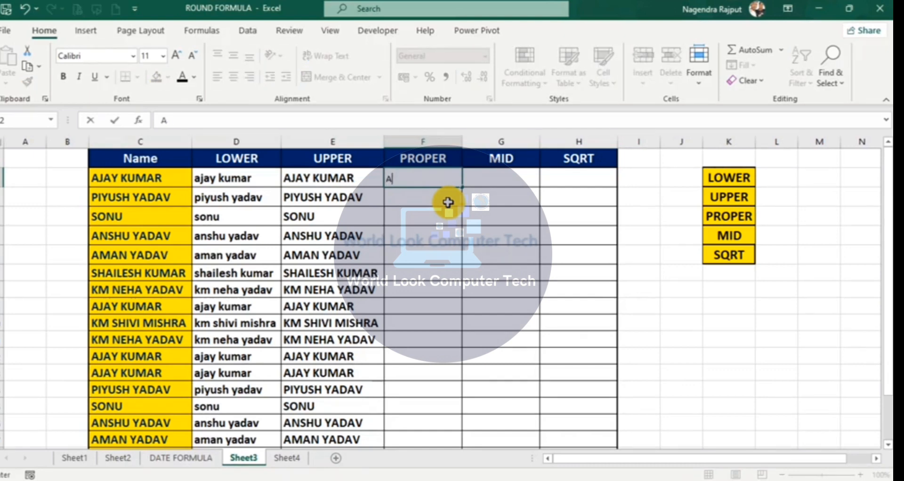
# Step: Type the first name in proper case into F2, correcting its misspelling
pyautogui.press('Return')
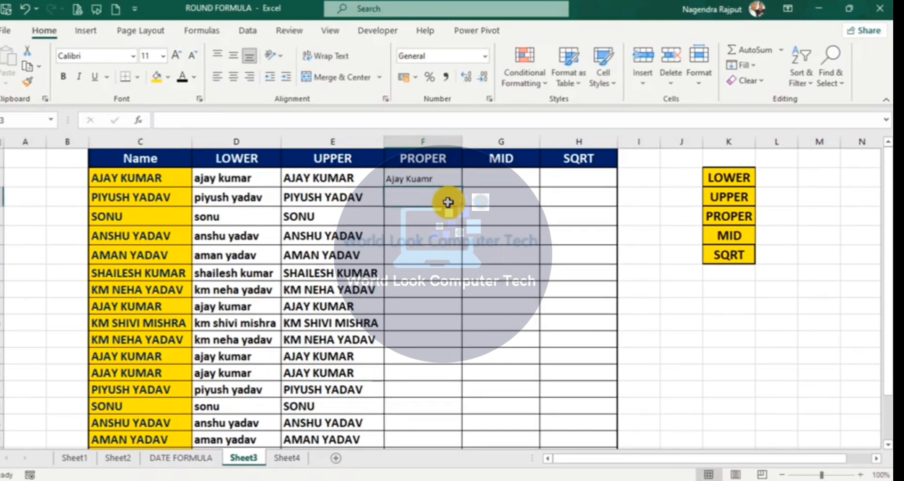
pyautogui.click(439, 176)
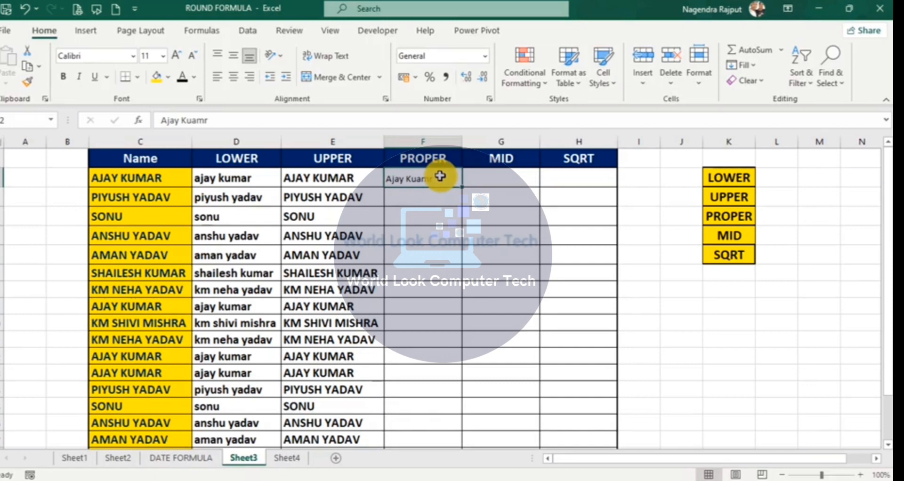
pyautogui.doubleClick(439, 176)
pyautogui.press('BackSpace')
pyautogui.press('BackSpace')
pyautogui.press('BackSpace')
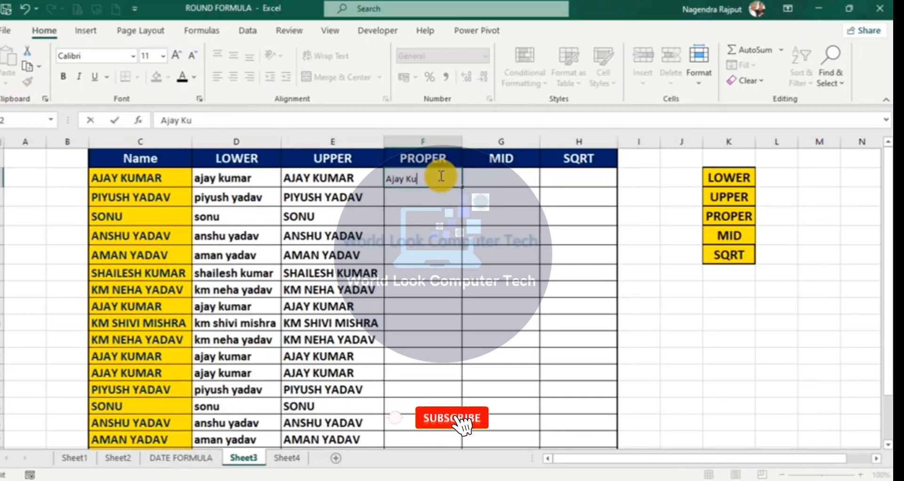
pyautogui.write('ma')
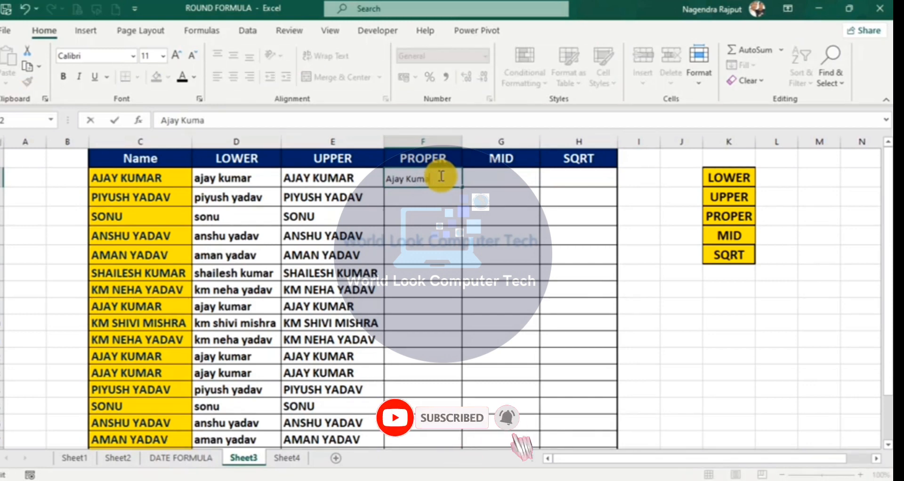
pyautogui.write('r')
pyautogui.press('Return')
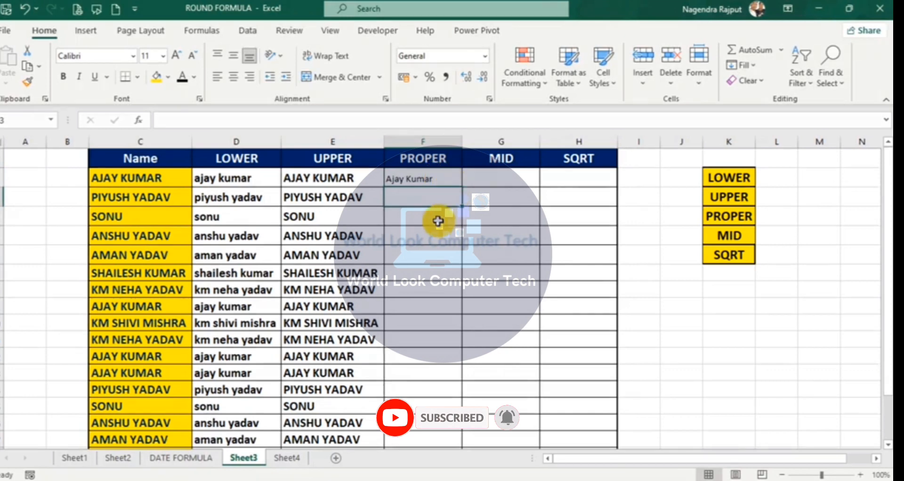
# Step: Copy E2's bold larger formatting onto F2 with Format Painter, then clear F2
pyautogui.click(431, 178)
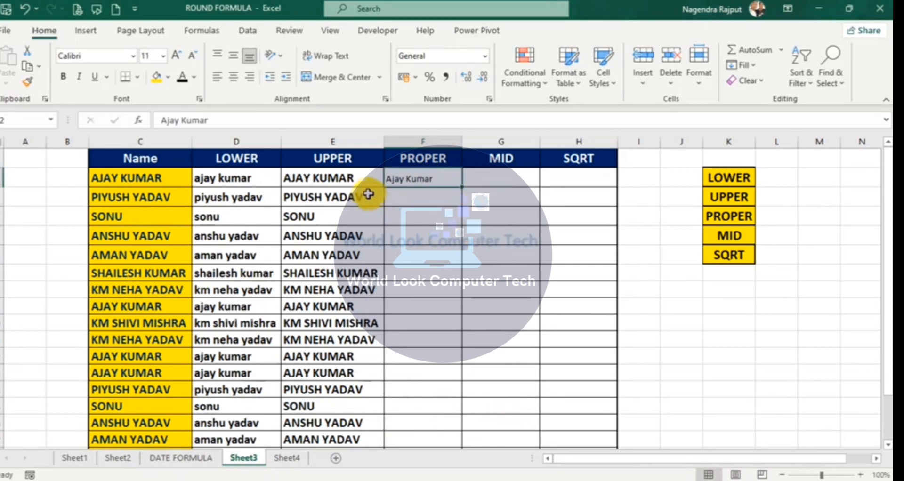
pyautogui.click(347, 182)
pyautogui.click(21, 89)
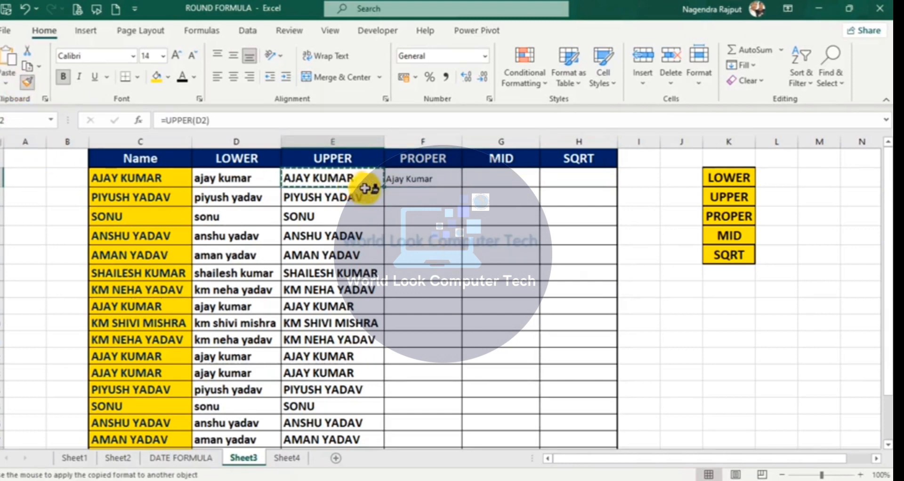
pyautogui.click(422, 180)
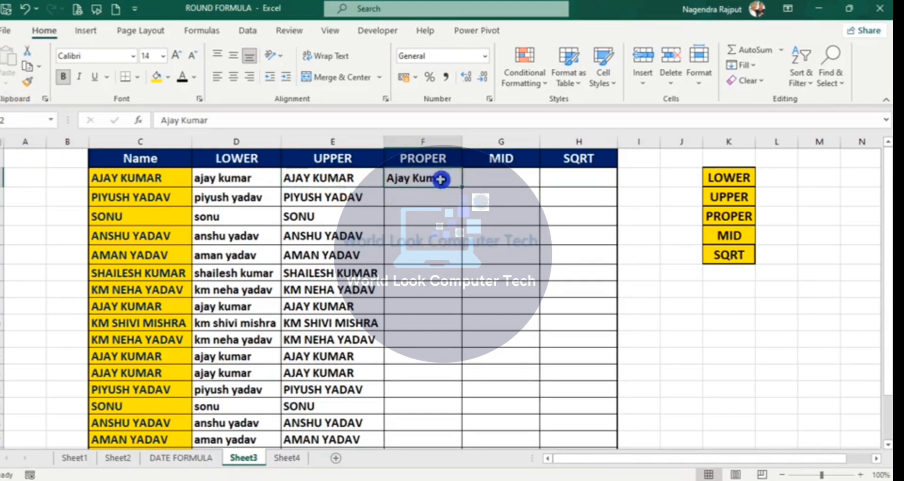
pyautogui.press('Delete')
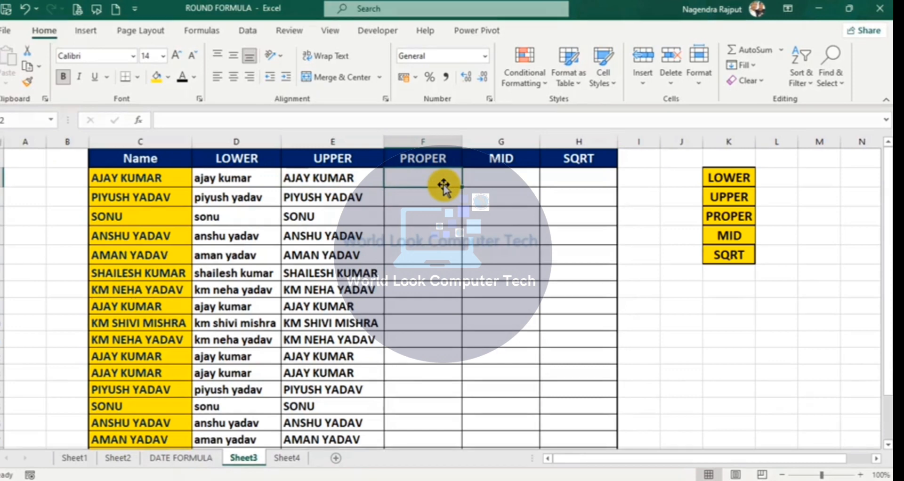
# Step: Enter =PROPER(C2) in F2 so the first name shows in proper case
pyautogui.write('=pro')
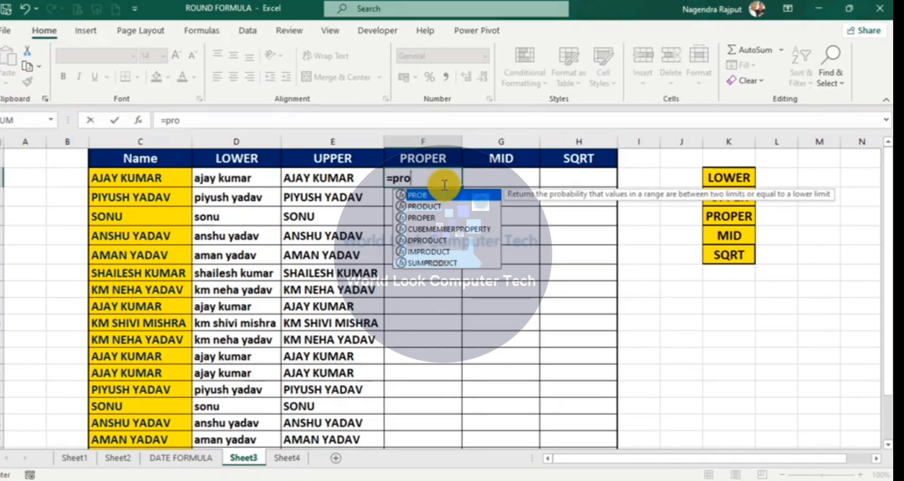
pyautogui.write('p')
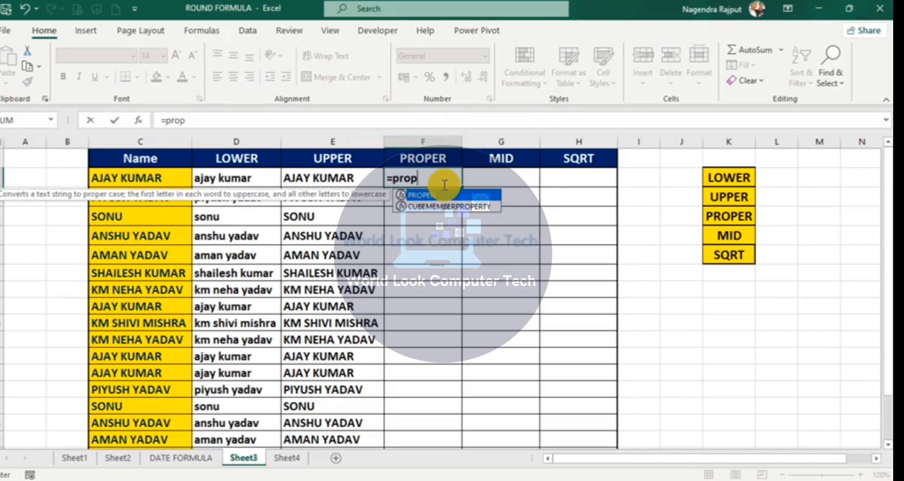
pyautogui.press('Tab')
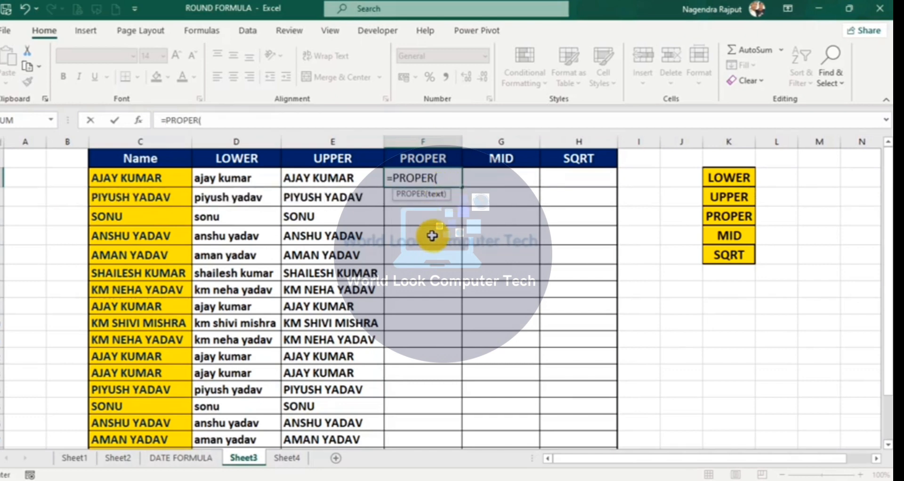
pyautogui.click(325, 179)
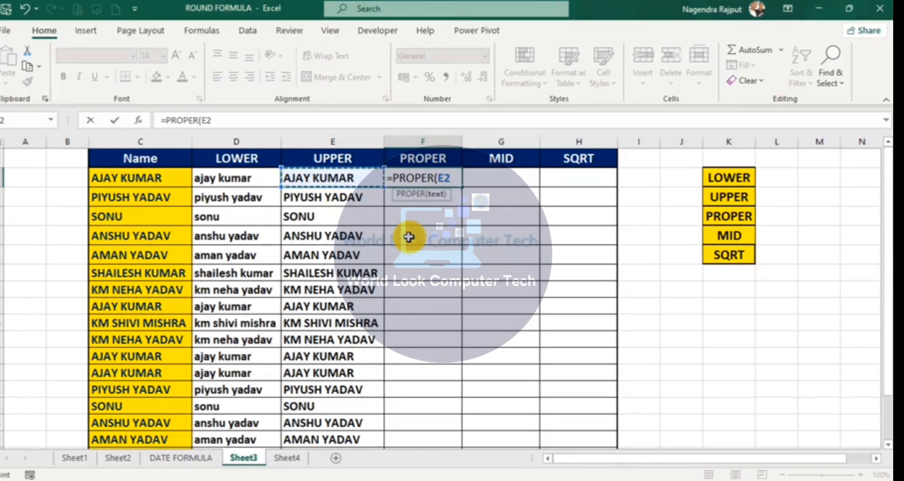
pyautogui.click(158, 178)
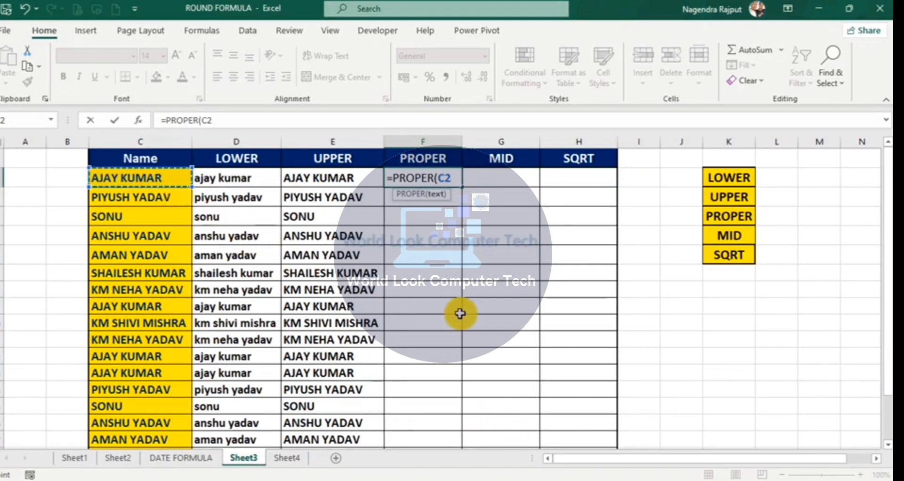
pyautogui.write(')')
pyautogui.press('Return')
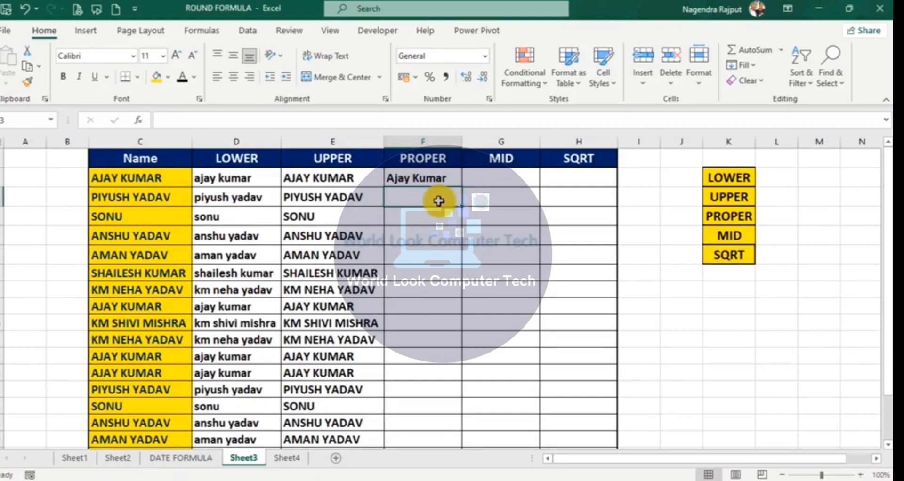
# Step: Copy the PROPER formula from F2 down all name rows and widen column F
pyautogui.click(443, 178)
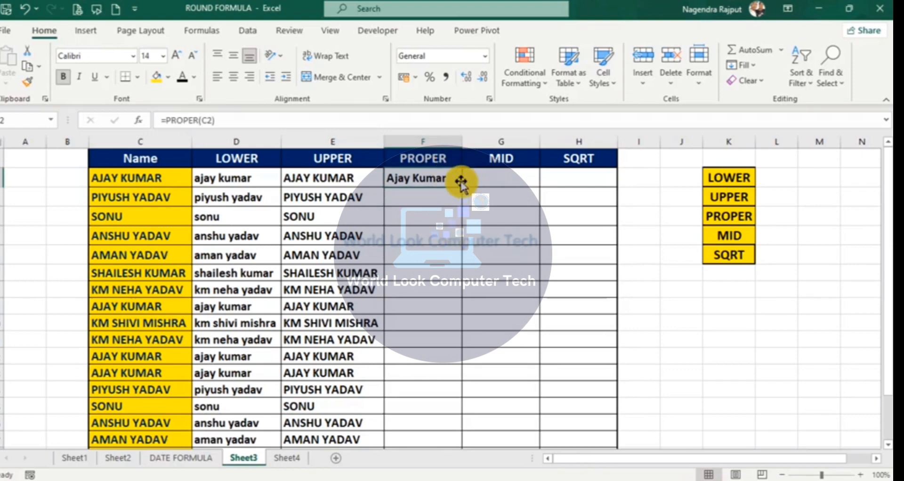
pyautogui.moveTo(461, 187); pyautogui.dragTo(457, 414)
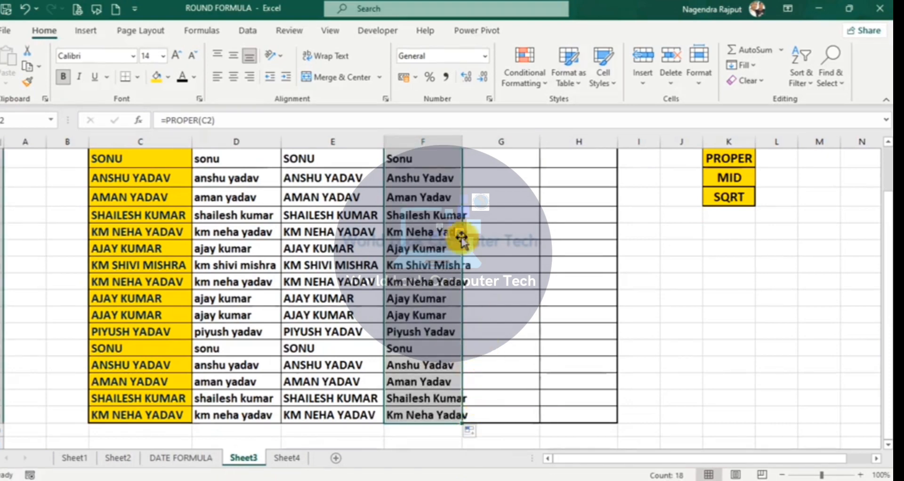
pyautogui.moveTo(462, 141); pyautogui.dragTo(476, 141)
pyautogui.scroll(1, 466, 202)
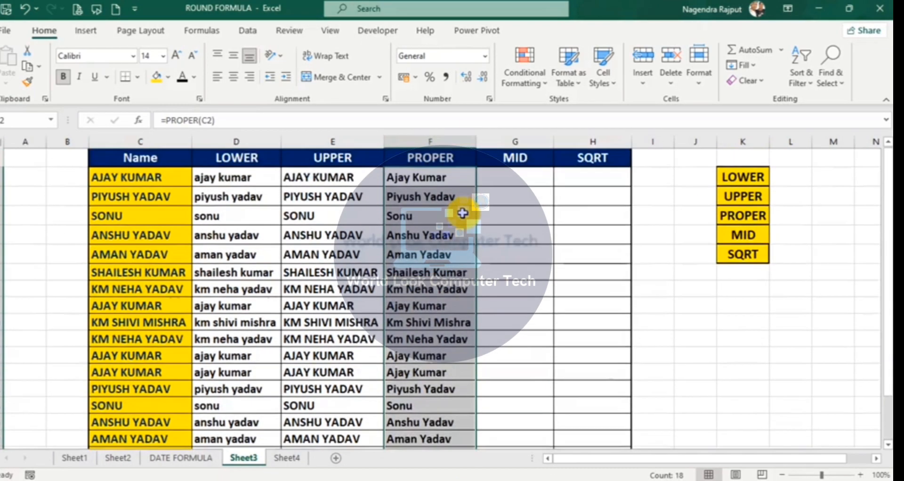
pyautogui.click(450, 237)
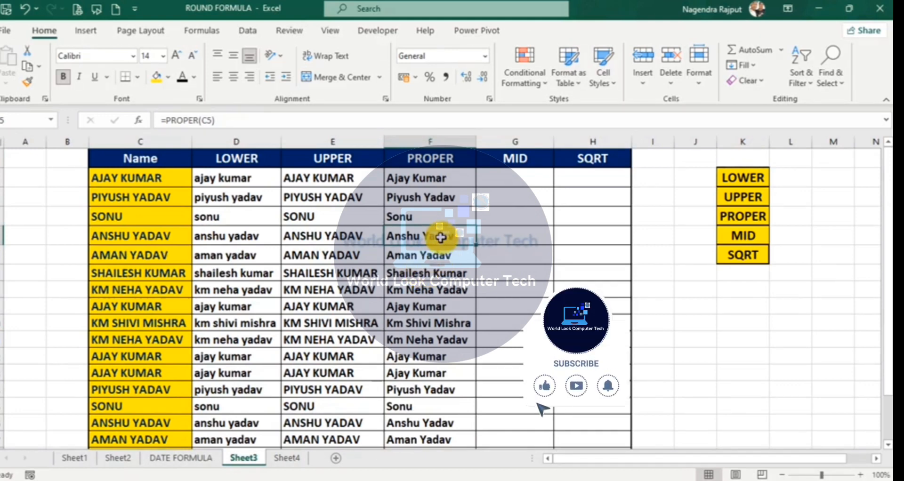
pyautogui.click(503, 180)
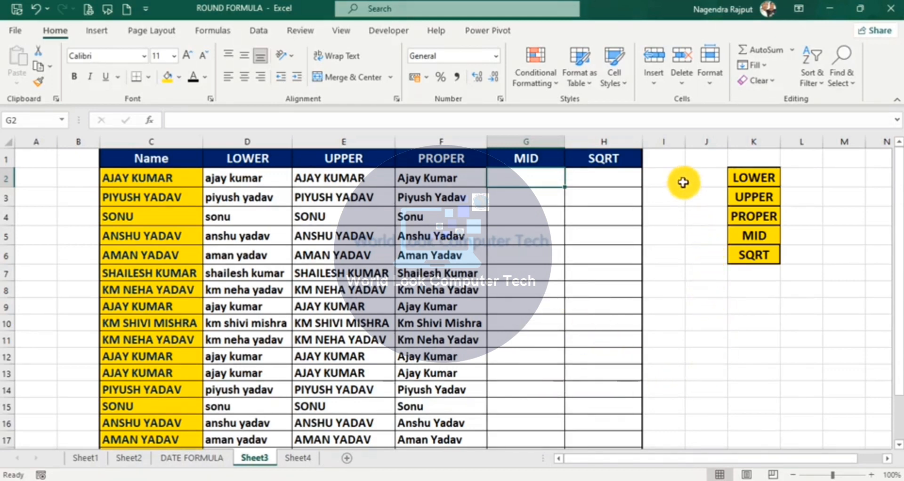
# Step: Widen column L and enter a ten-digit sample number in L5
pyautogui.click(795, 235)
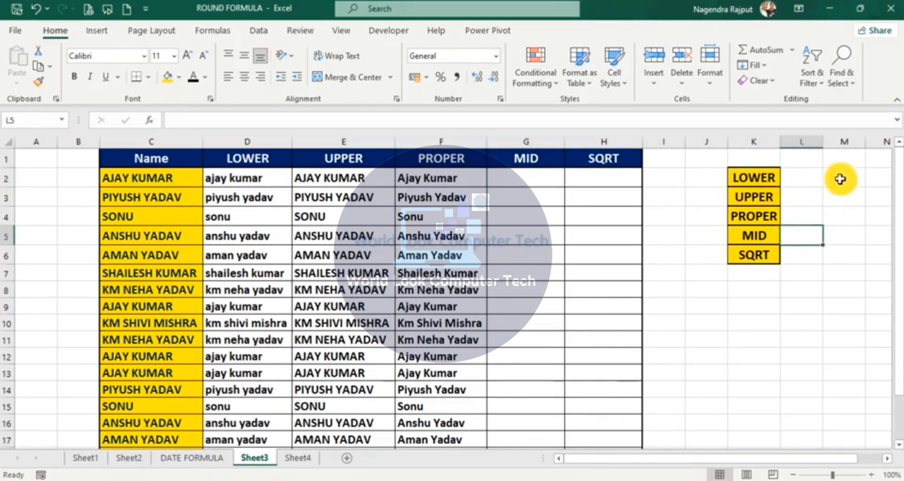
pyautogui.moveTo(822, 146); pyautogui.dragTo(855, 146)
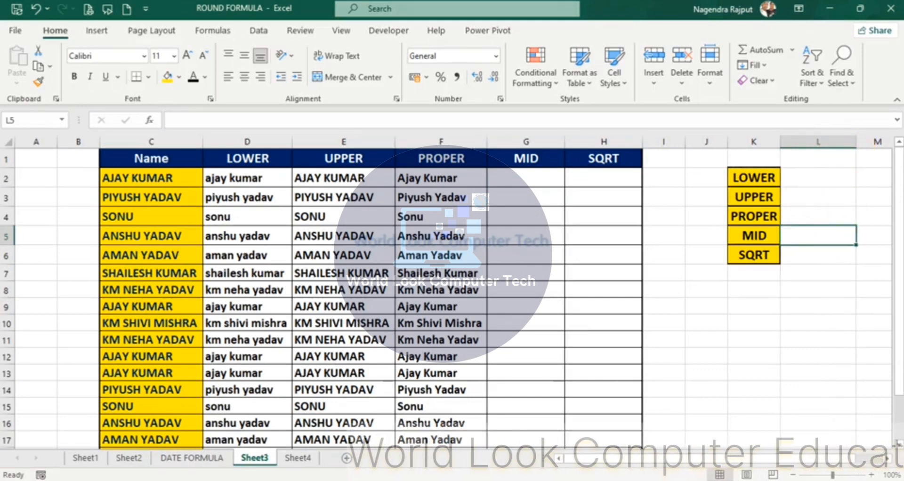
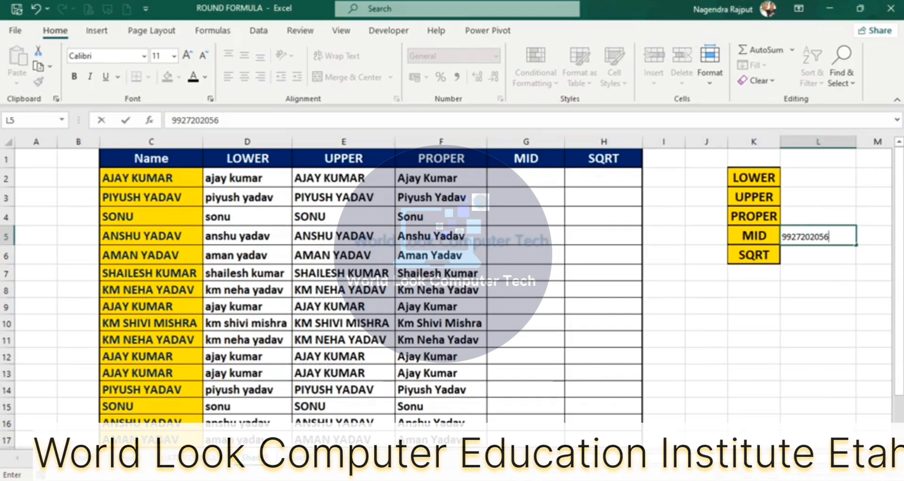
pyautogui.press('Return')
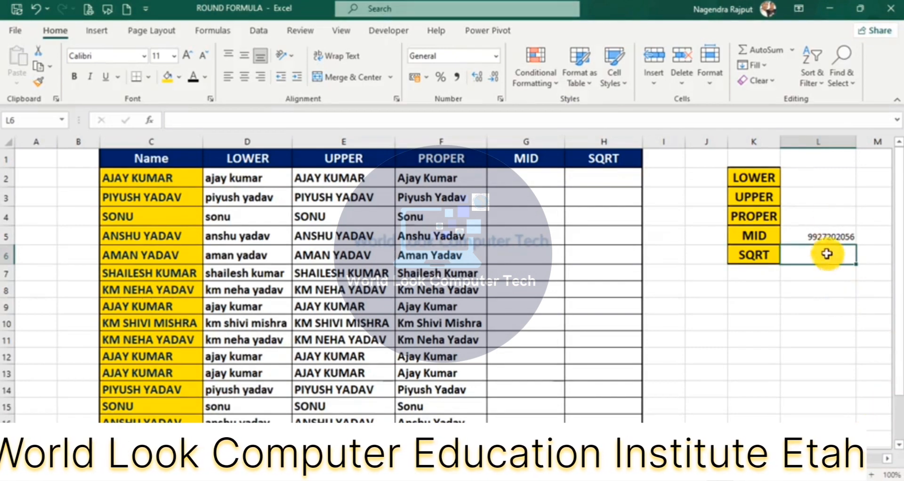
pyautogui.click(836, 238)
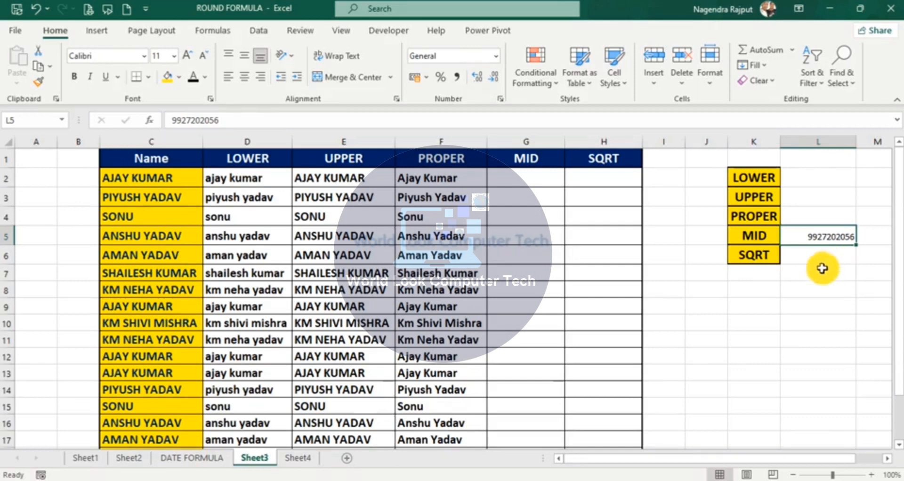
# Step: Enter =MID(L5,5,4) in J5 to extract 2020 from the number
pyautogui.click(694, 235)
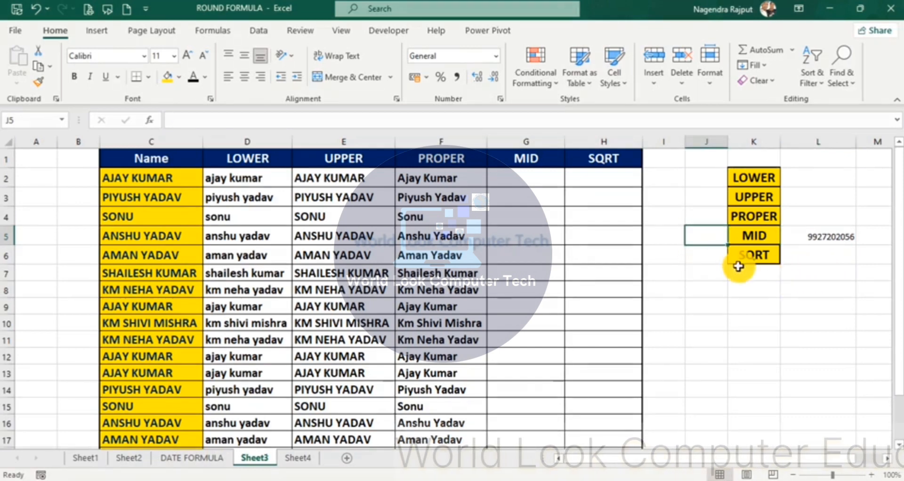
pyautogui.write('=mid')
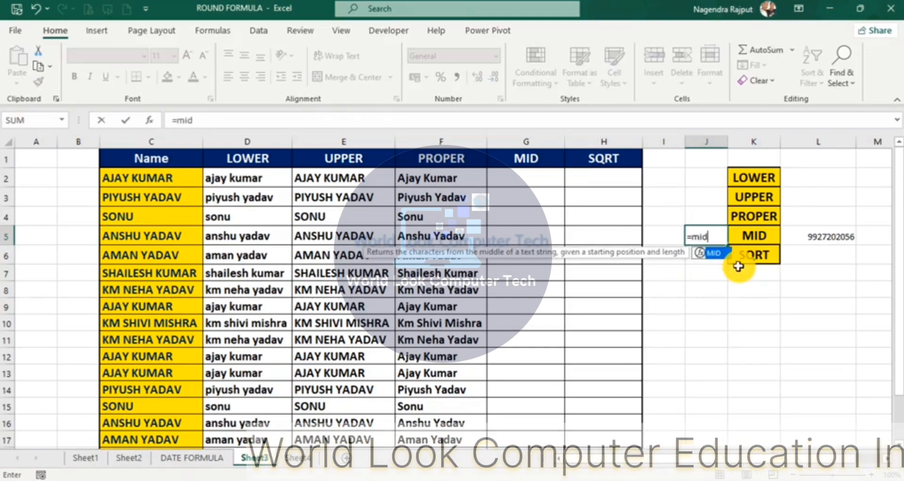
pyautogui.press('Tab')
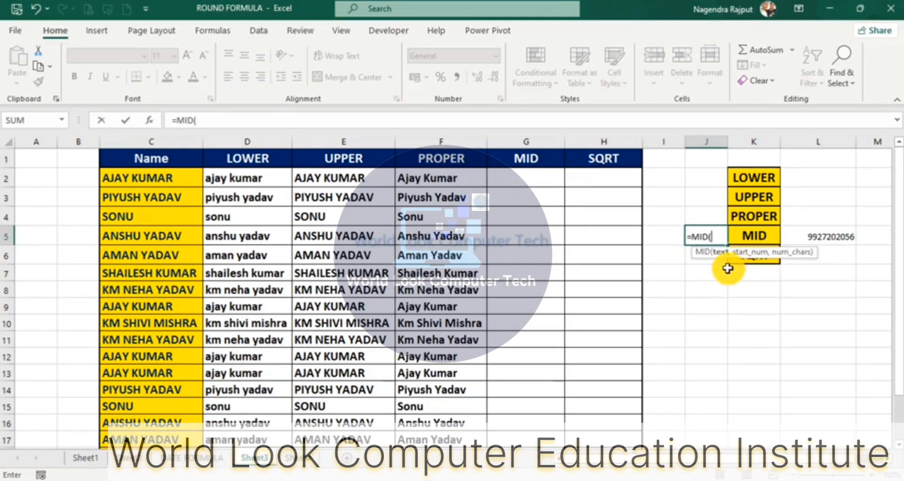
pyautogui.click(828, 236)
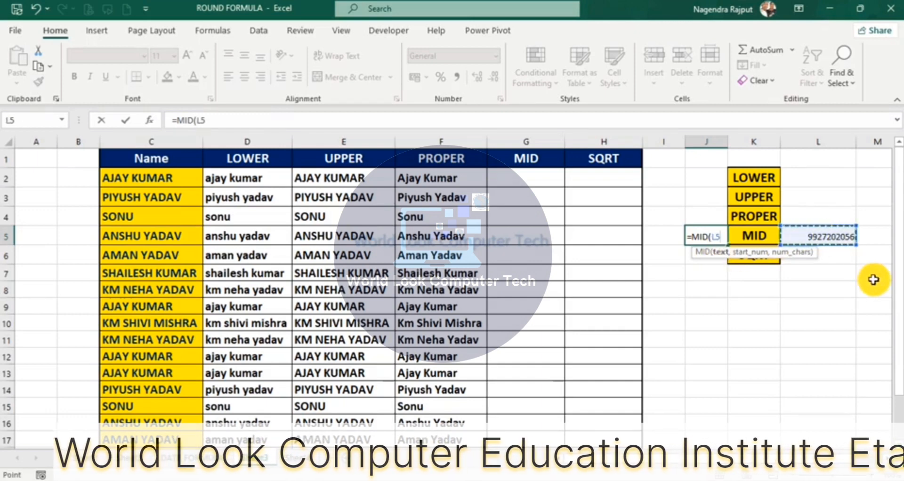
pyautogui.write(',')
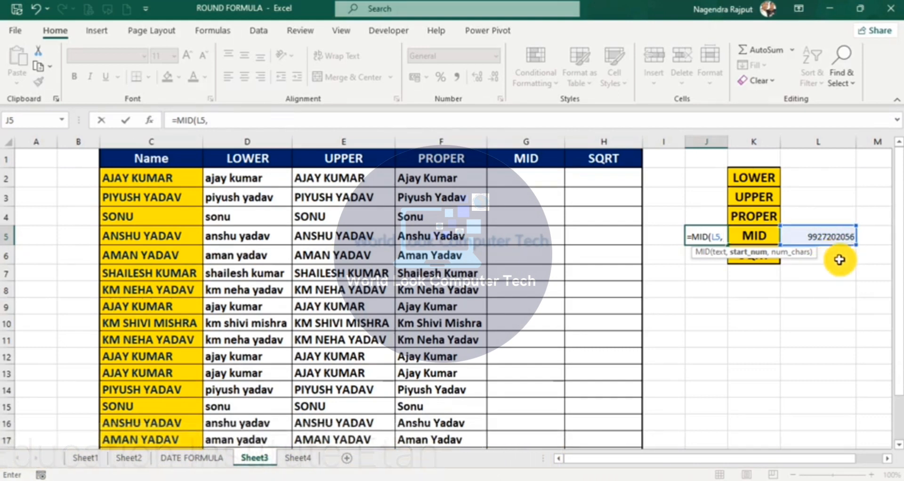
pyautogui.write('5')
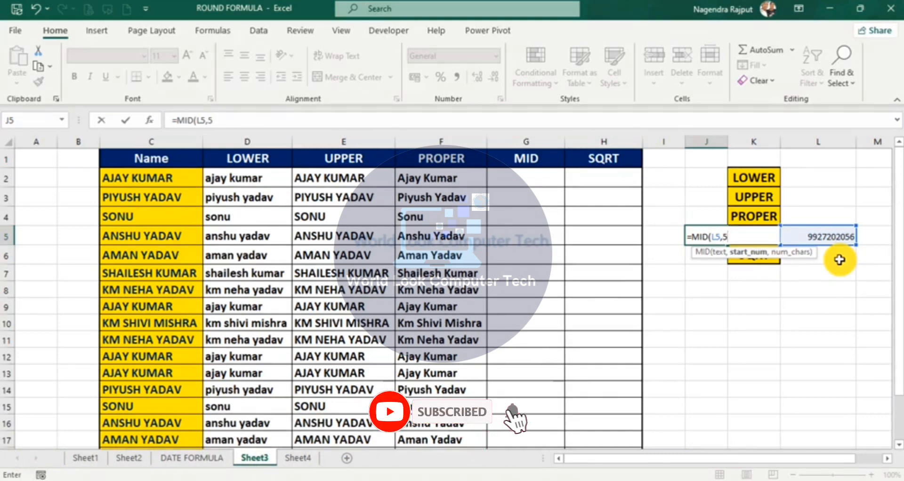
pyautogui.write(',')
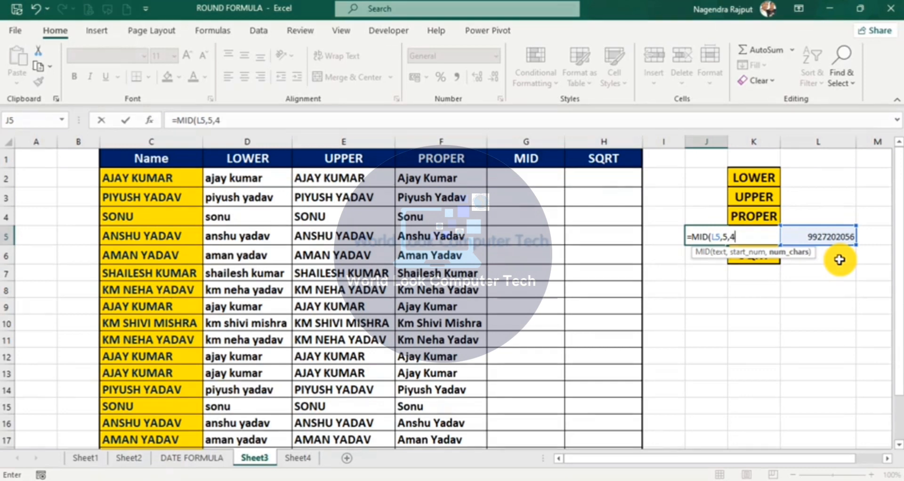
pyautogui.write('4)')
pyautogui.press('Return')
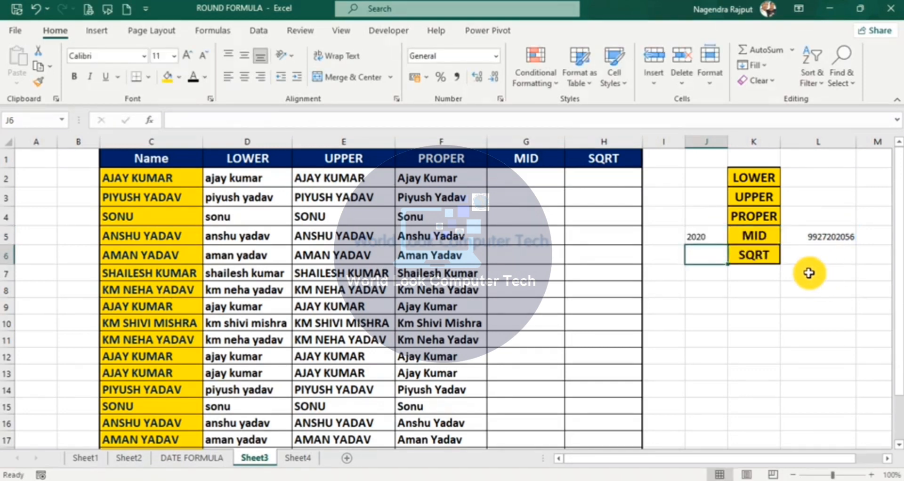
pyautogui.click(532, 178)
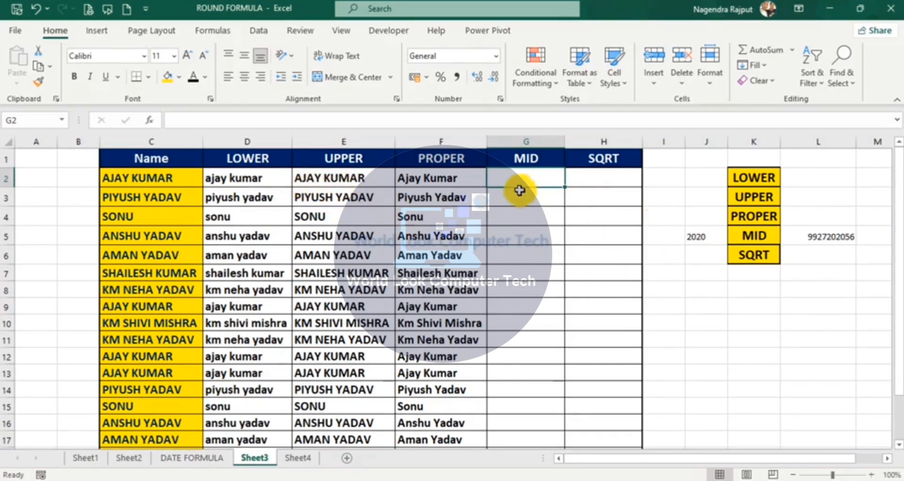
pyautogui.write('=')
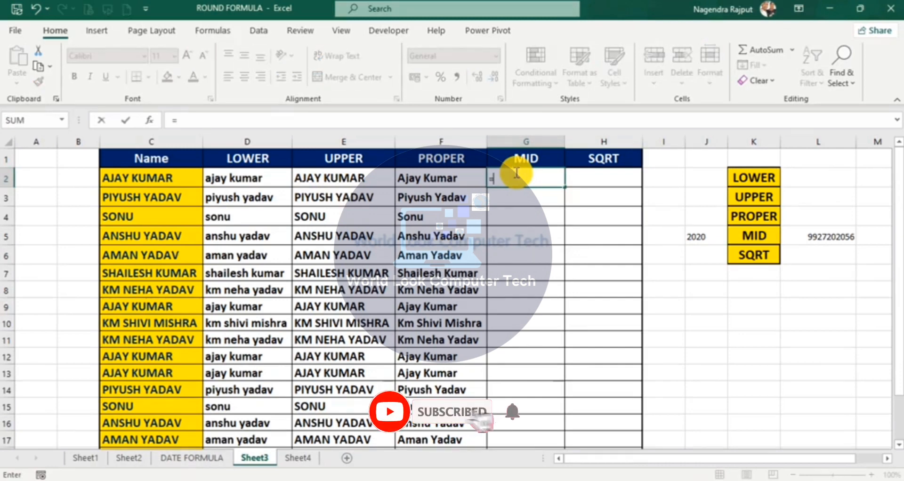
pyautogui.write('mid')
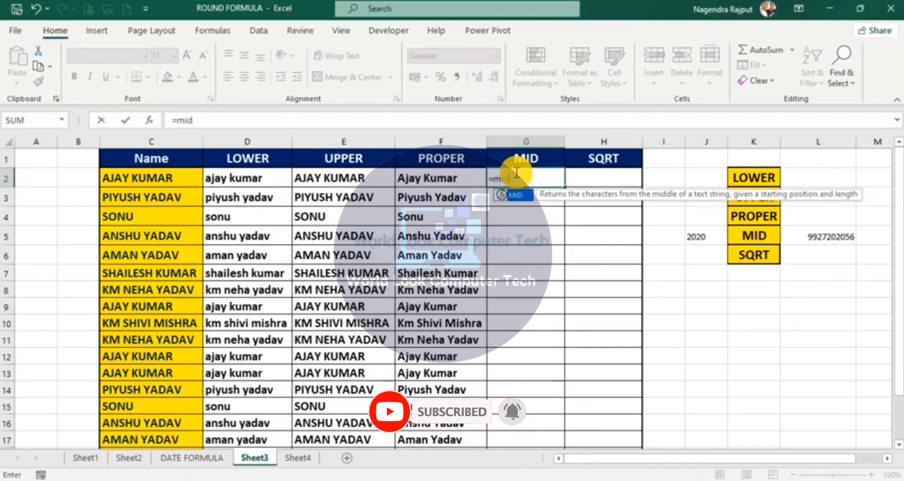
pyautogui.press('Tab')
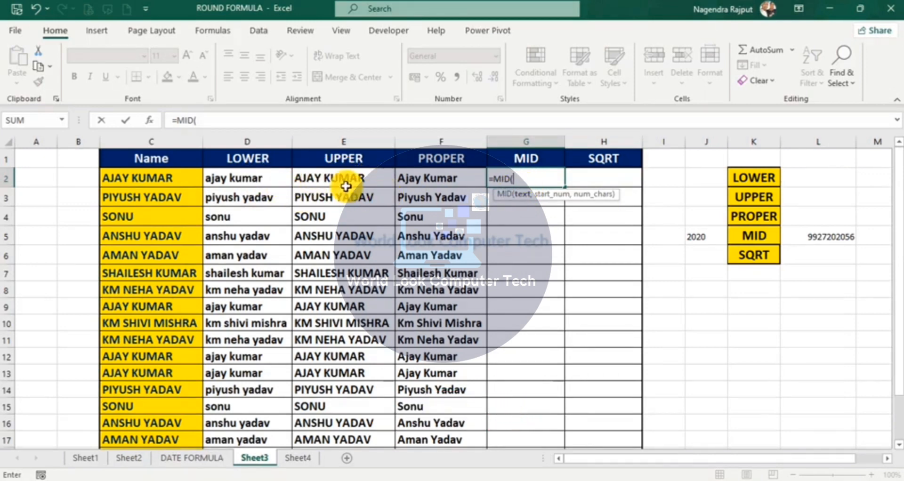
pyautogui.click(147, 178)
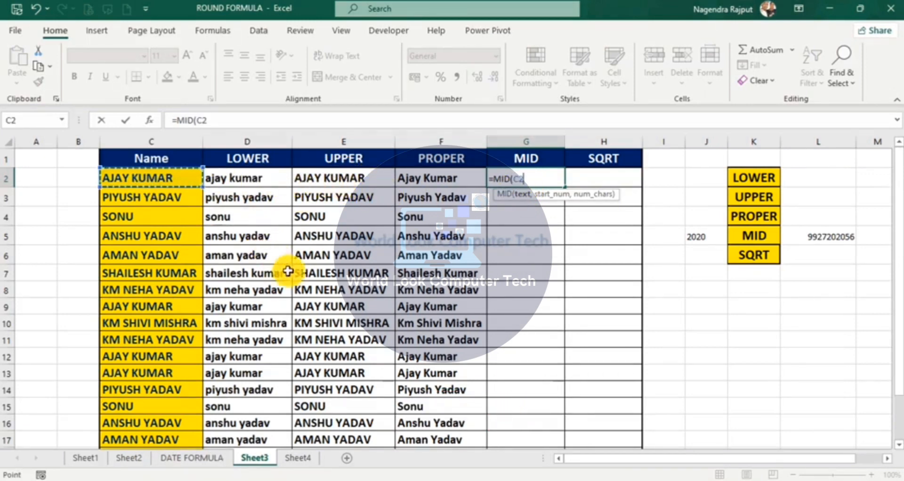
pyautogui.write(',6')
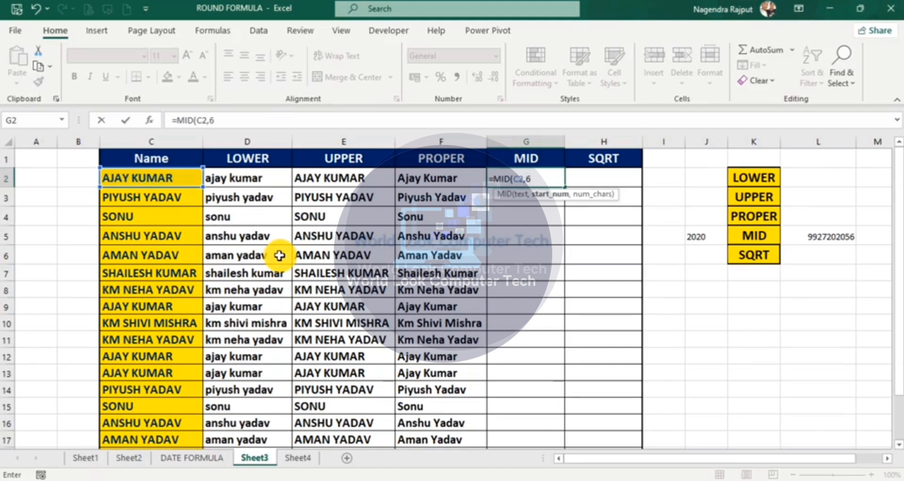
pyautogui.write(',')
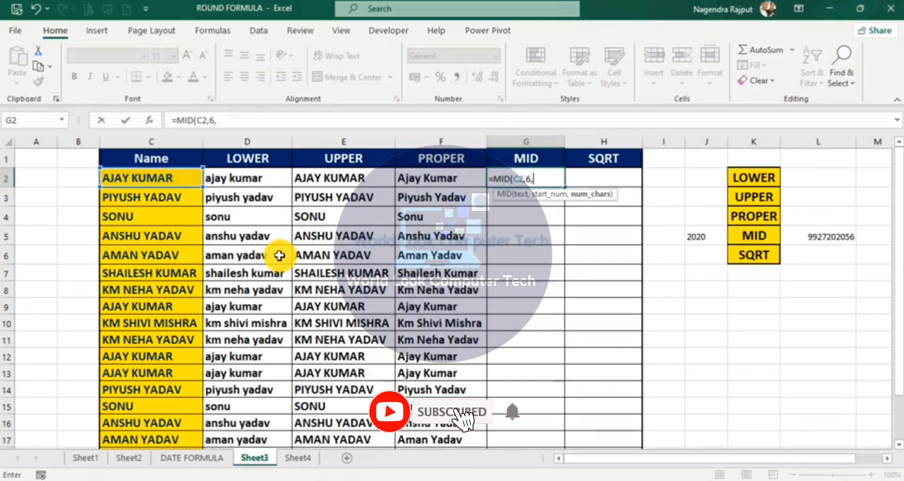
pyautogui.write('3')
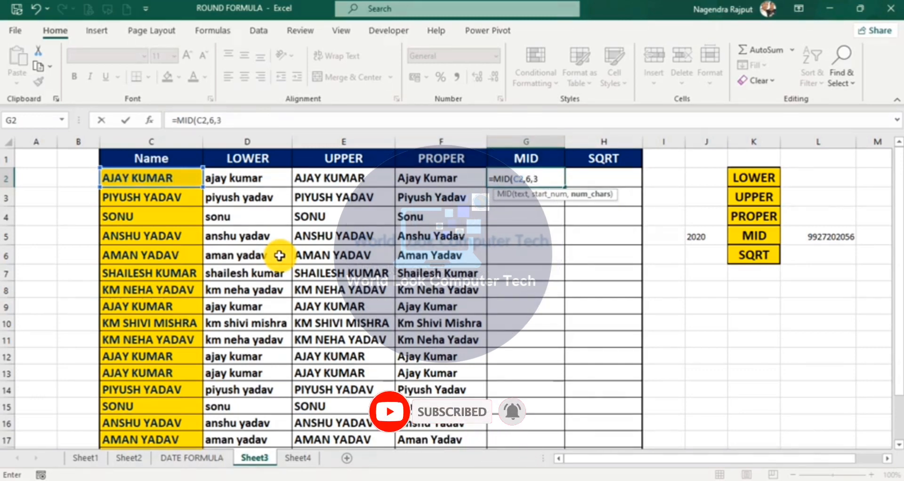
pyautogui.write(')')
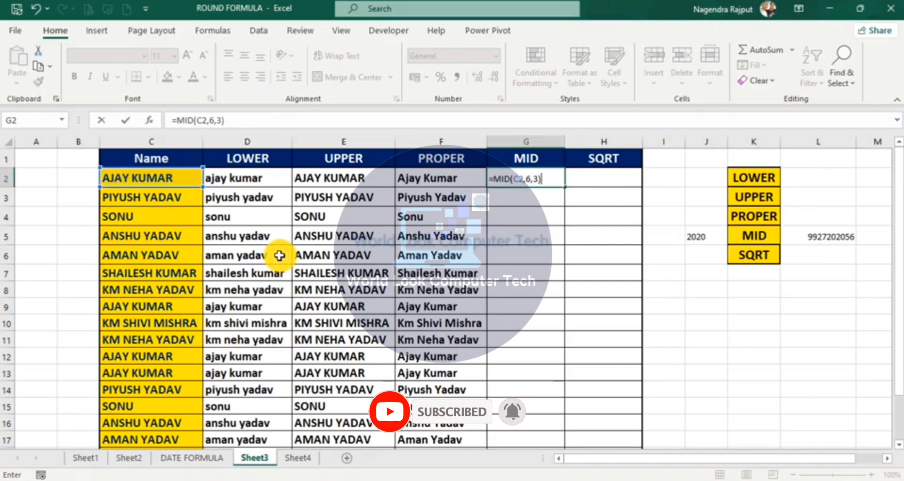
pyautogui.press('Return')
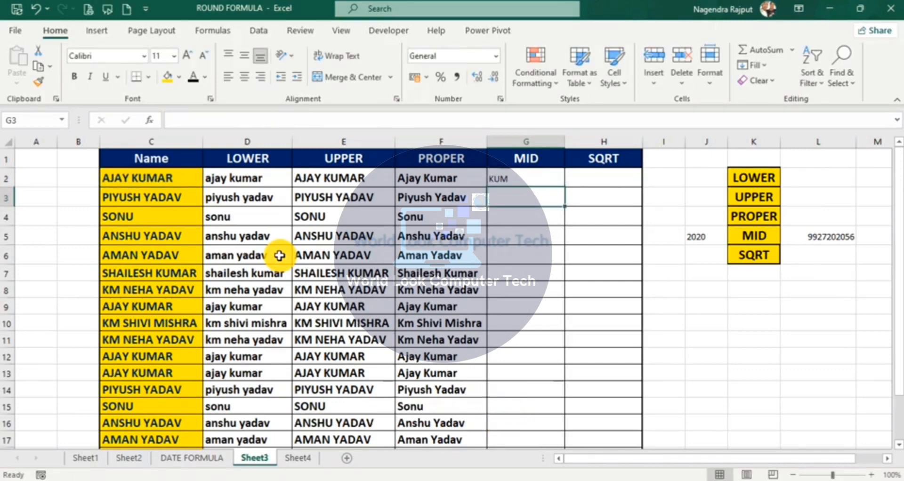
pyautogui.click(503, 180)
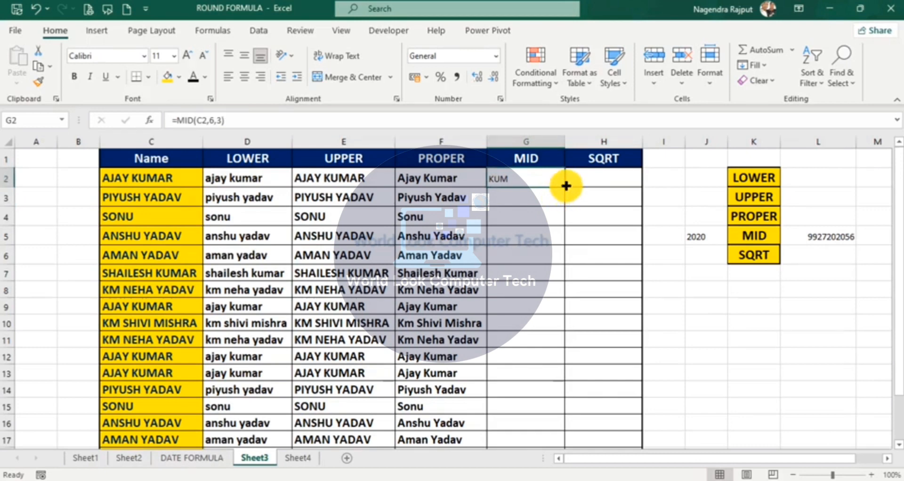
# Step: Fill the MID formula down column G and make its results bold with a larger font
pyautogui.doubleClick(565, 186)
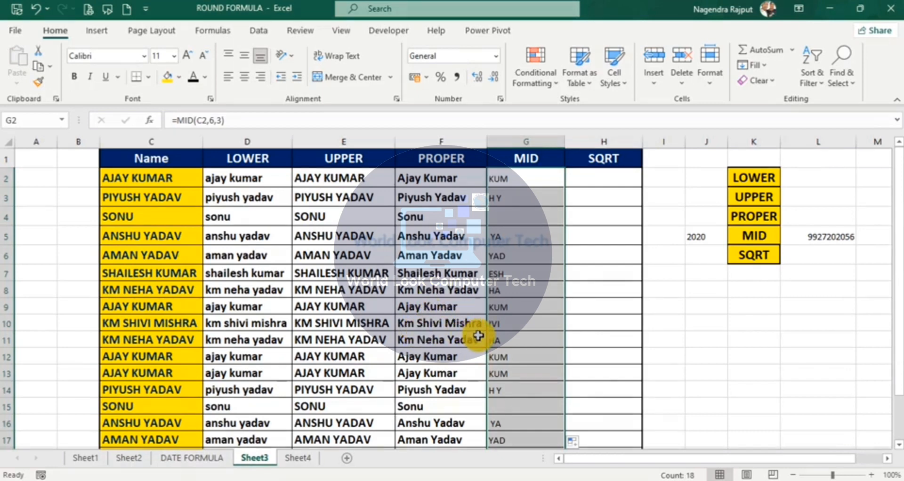
pyautogui.click(74, 76)
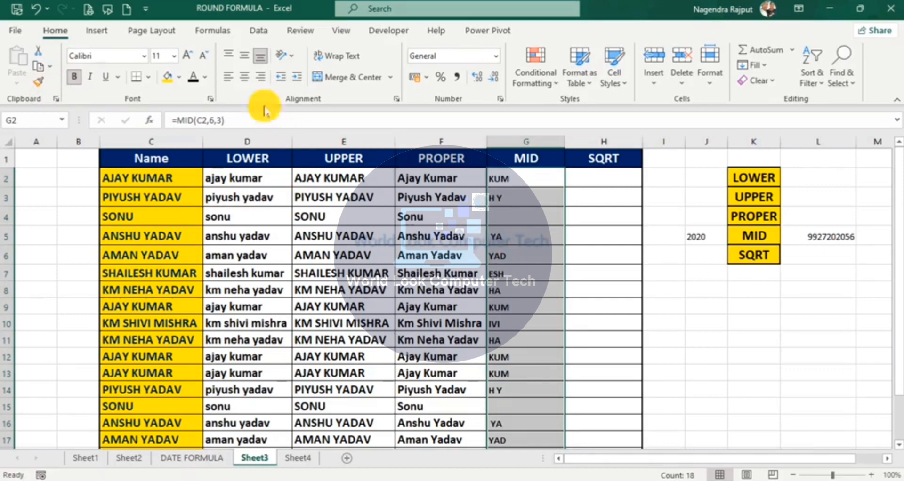
pyautogui.click(187, 55)
pyautogui.click(186, 55)
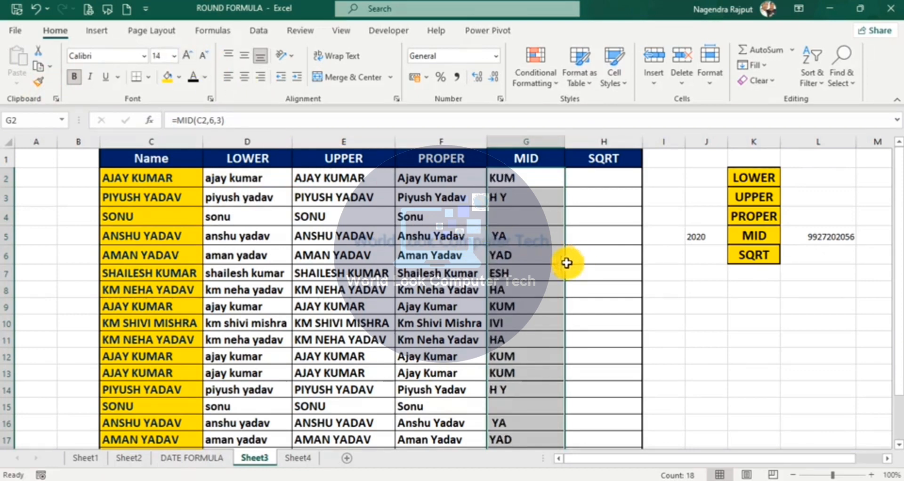
pyautogui.click(556, 259)
# Step: Leave H2 empty and copy G2's formatting onto the SQRT cells H2:H8 with Format Painter
pyautogui.click(604, 299)
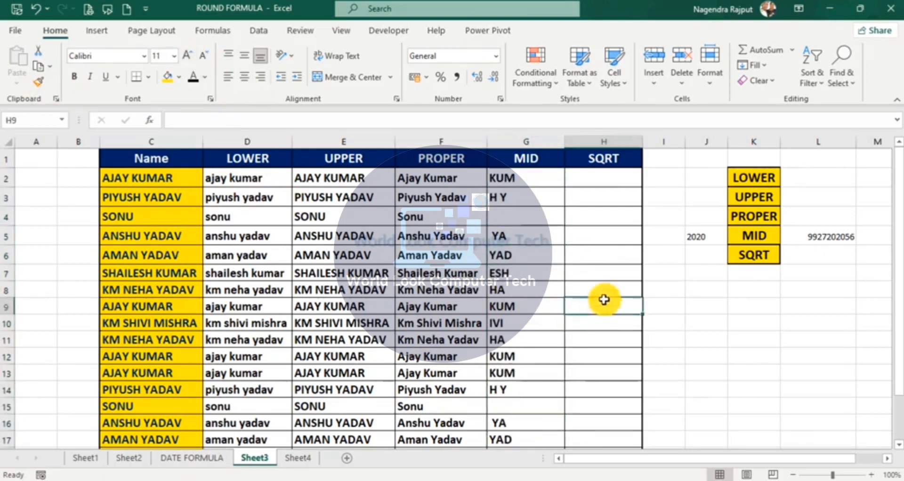
pyautogui.click(597, 179)
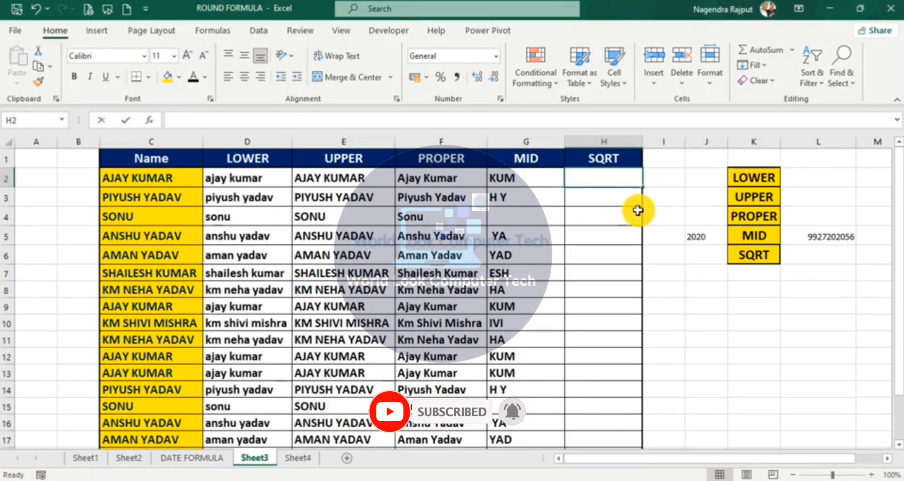
pyautogui.write('=')
pyautogui.press('BackSpace')
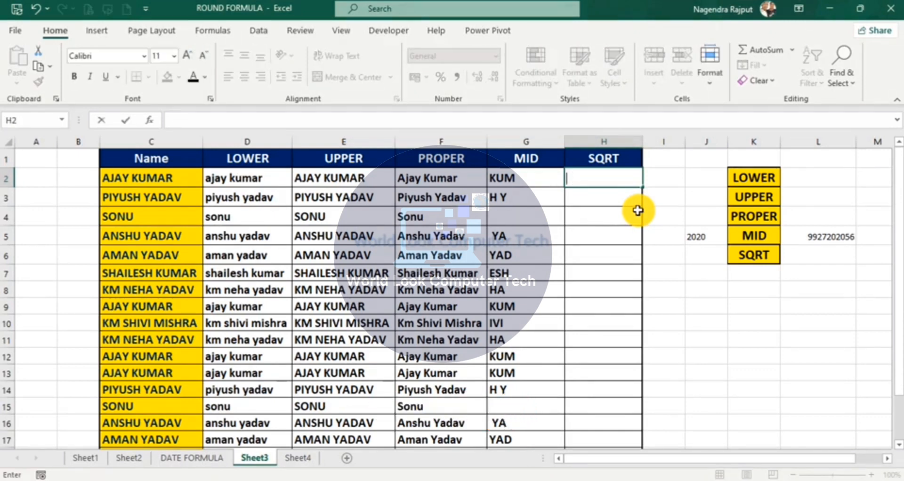
pyautogui.press('Return')
pyautogui.click(588, 177)
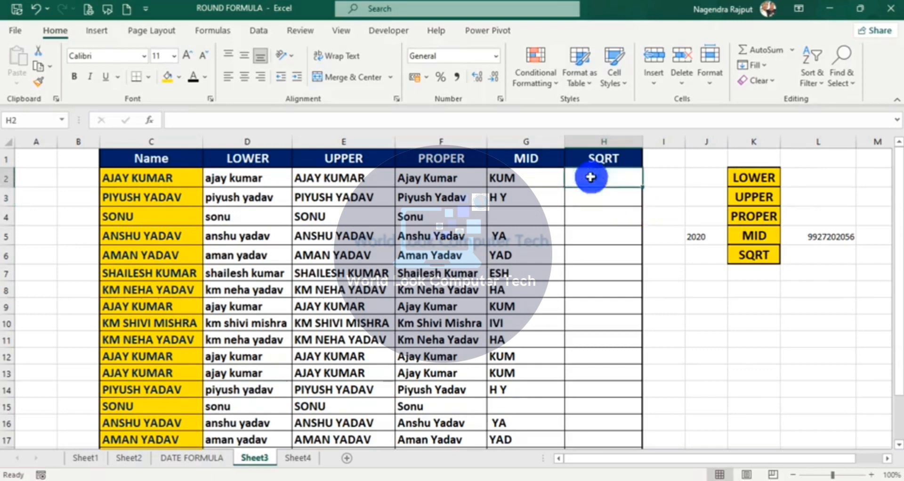
pyautogui.click(517, 177)
pyautogui.click(45, 77)
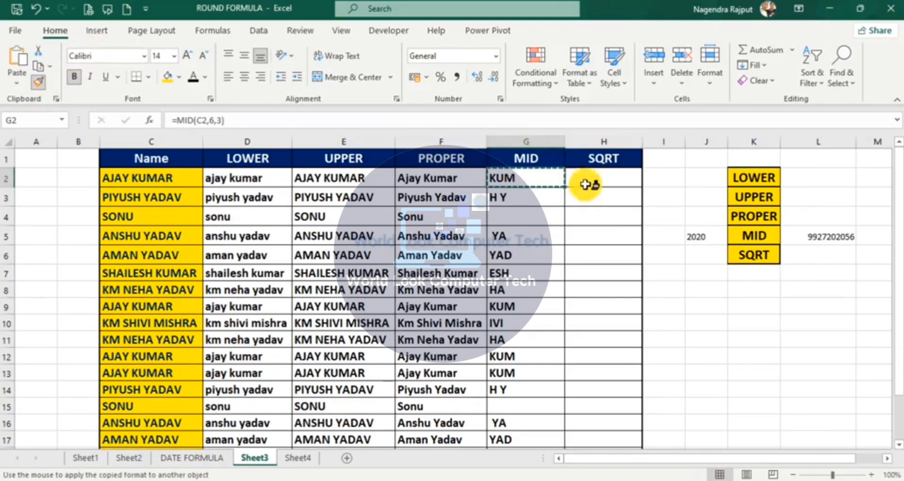
pyautogui.moveTo(605, 183)
pyautogui.mouseDown()
pyautogui.moveTo(604, 308)
pyautogui.moveTo(603, 178)
pyautogui.mouseUp()
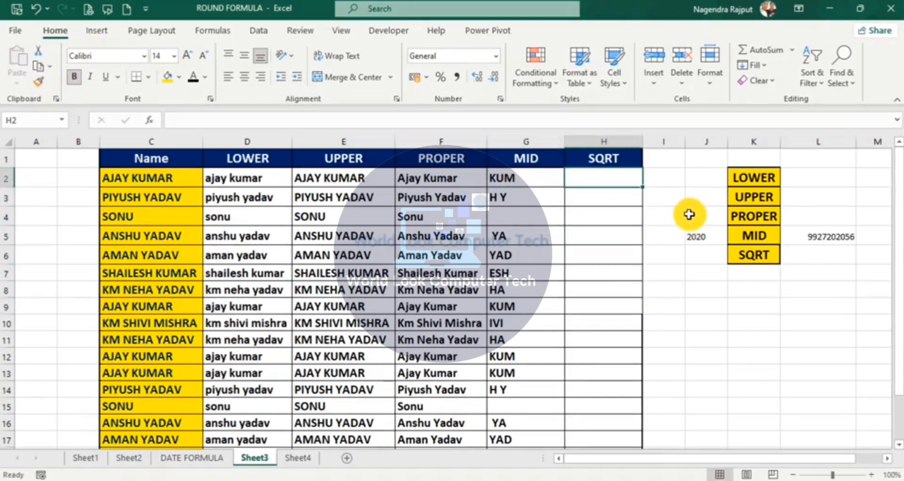
# Step: Enter =SQRT(2), =SQRT(4) and =SQRT(8) in H2:H4, giving 1.414213562, 2 and 2.828427125
pyautogui.write('=')
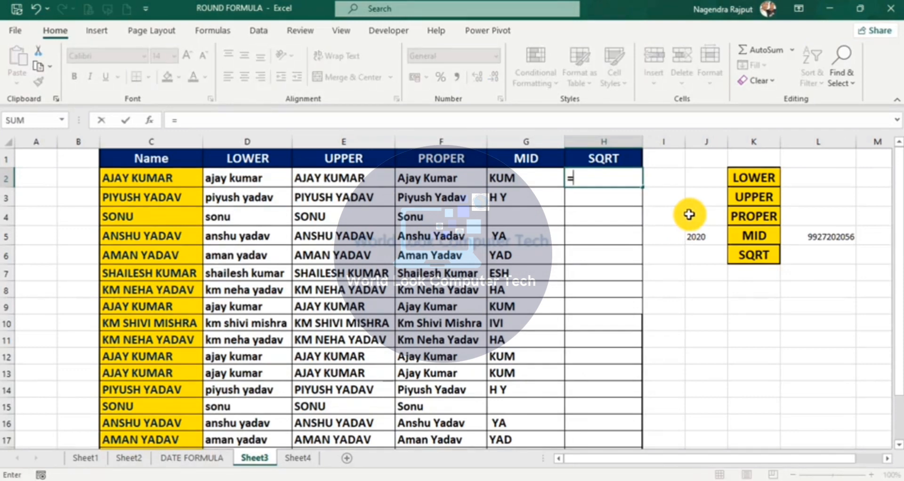
pyautogui.write('s')
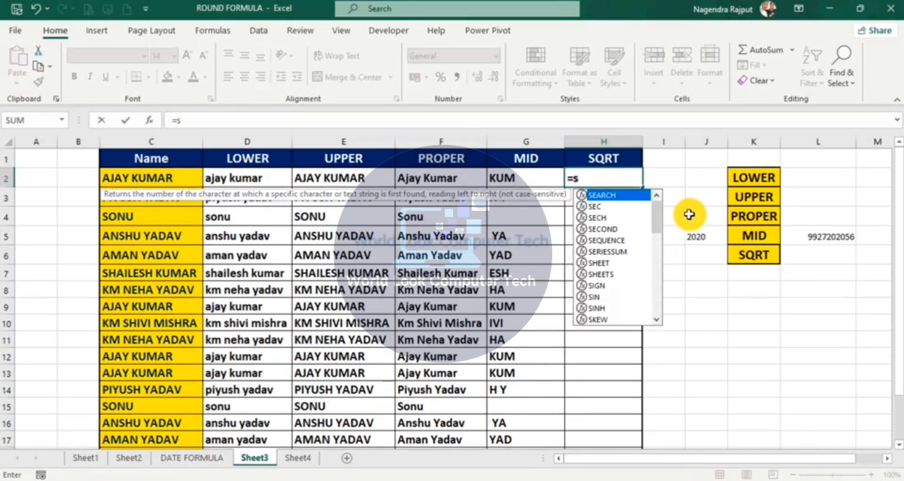
pyautogui.write('qrt')
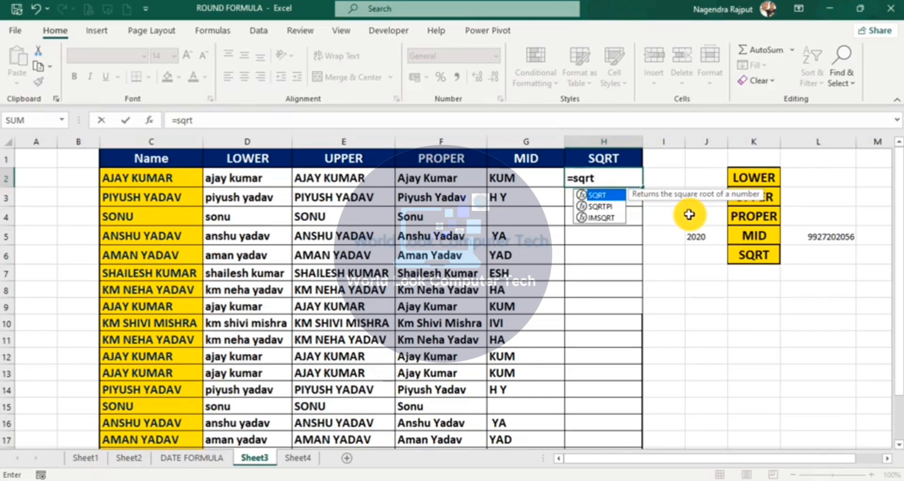
pyautogui.press('Tab')
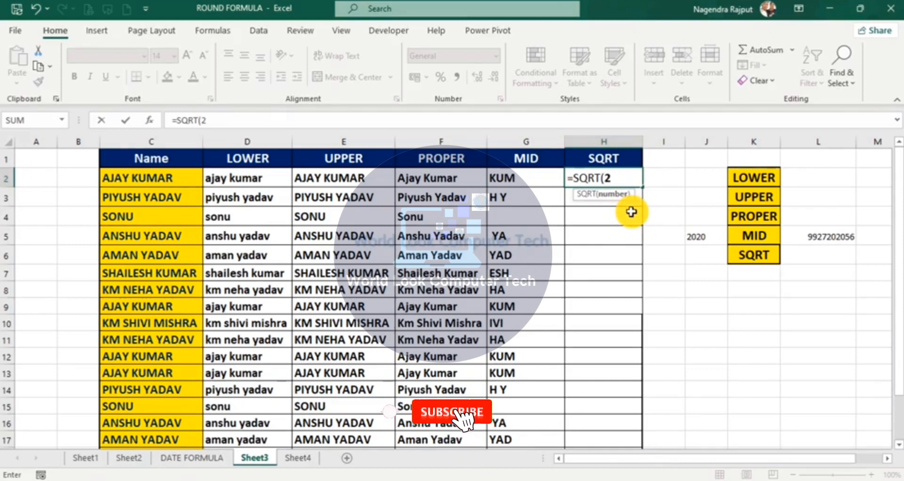
pyautogui.write(')')
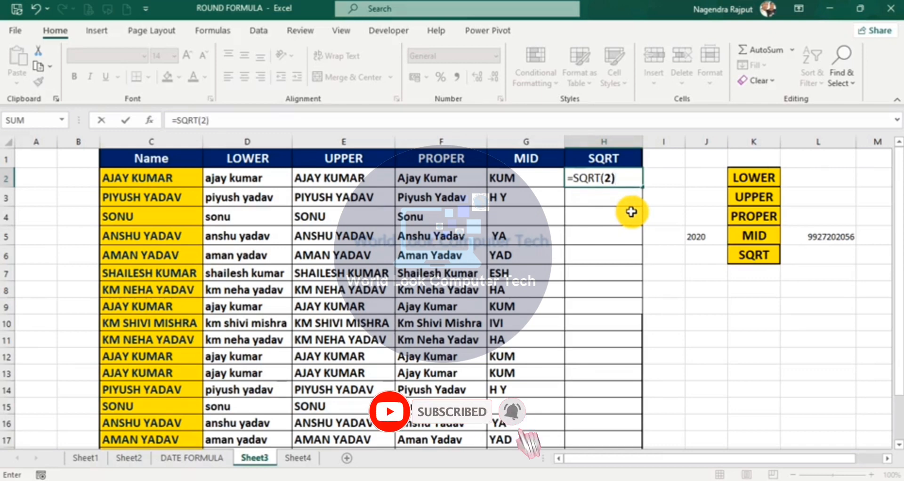
pyautogui.press('Return')
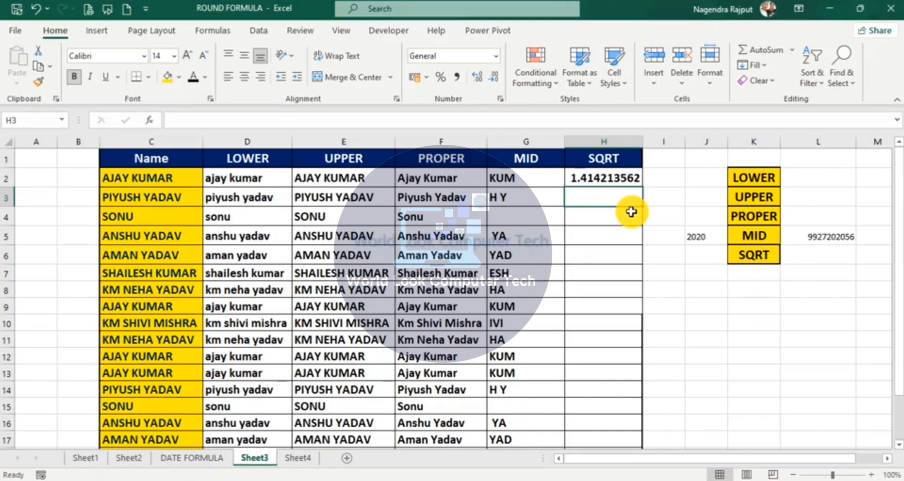
pyautogui.write('=')
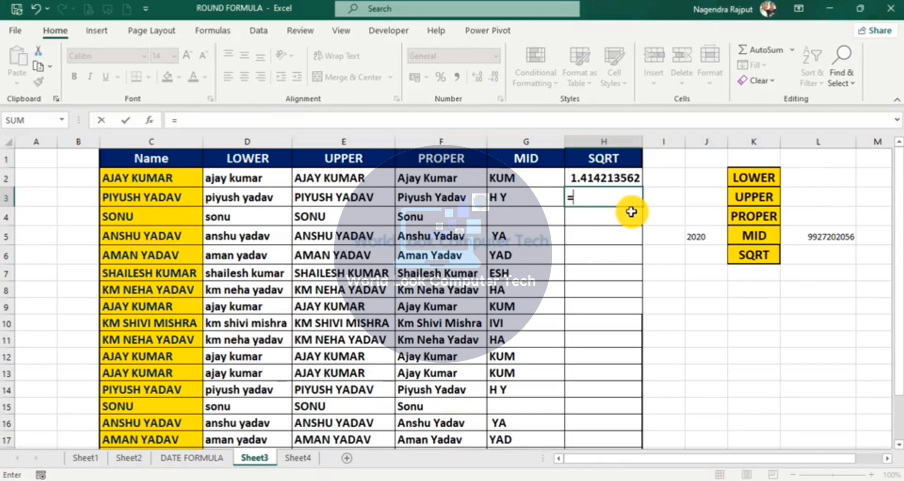
pyautogui.write('s')
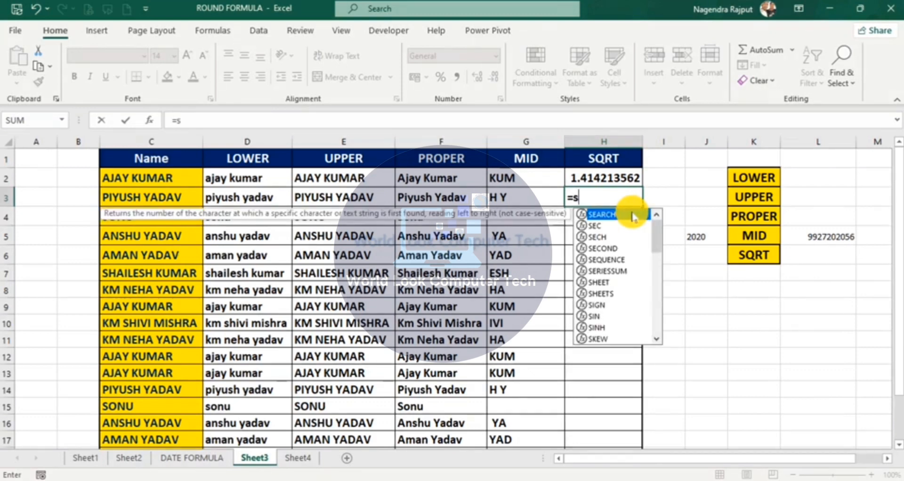
pyautogui.write('qrt')
pyautogui.press('Tab')
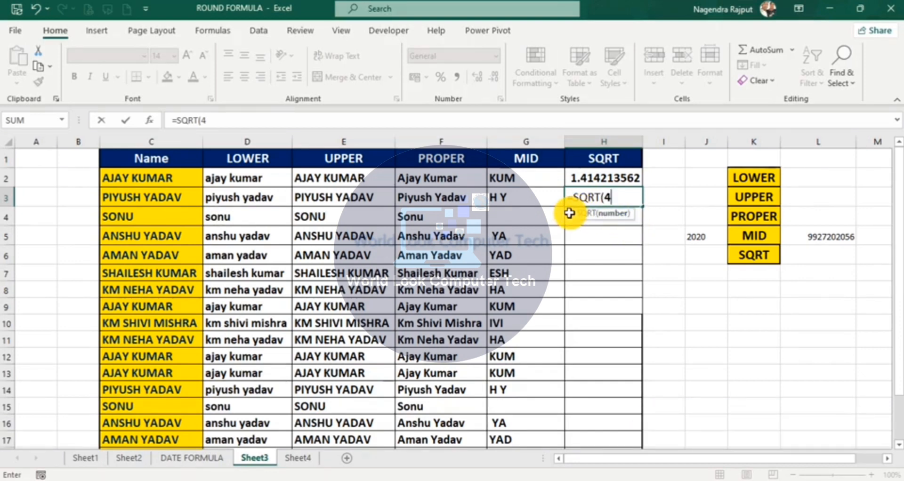
pyautogui.write('4)')
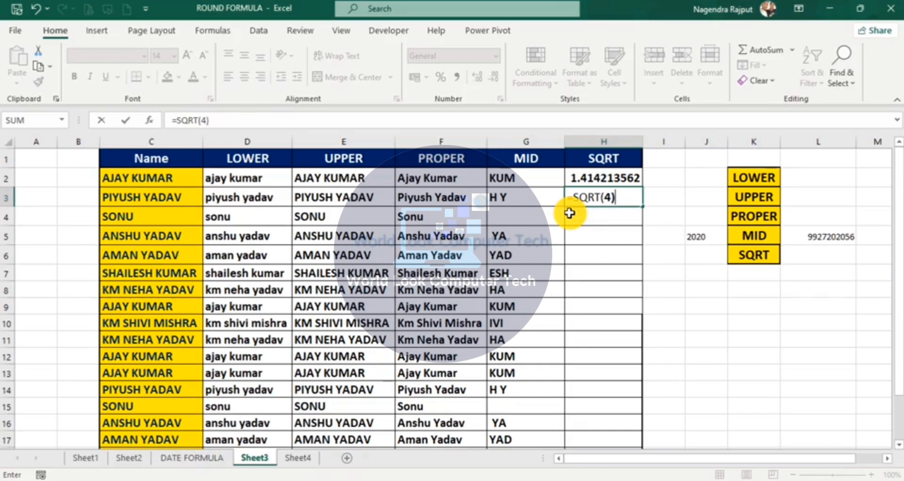
pyautogui.press('Return')
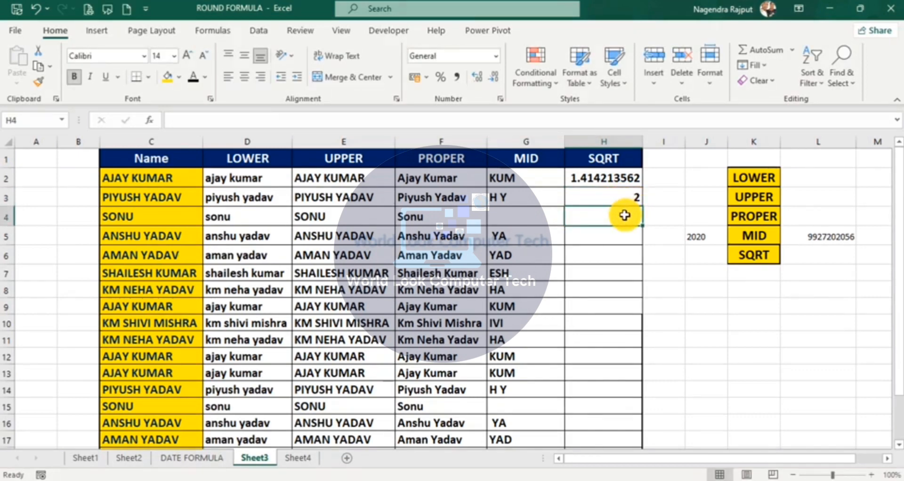
pyautogui.write('=')
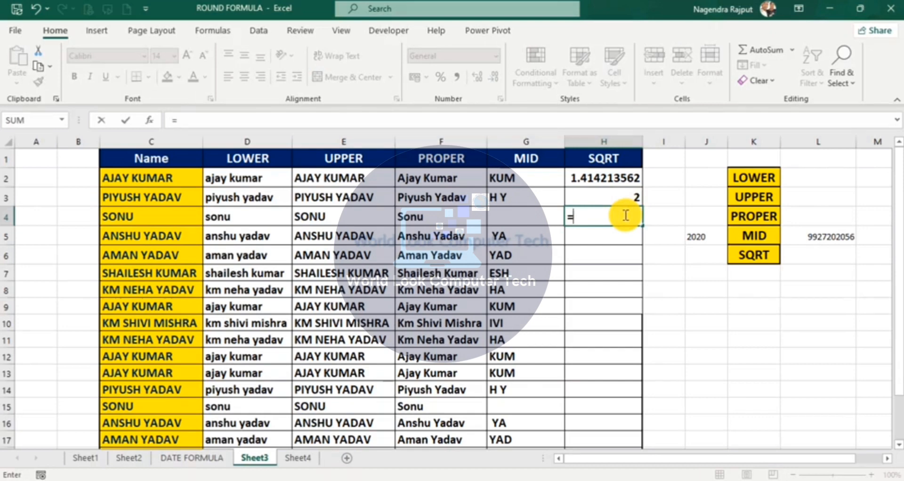
pyautogui.write('sqrt')
pyautogui.press('Tab')
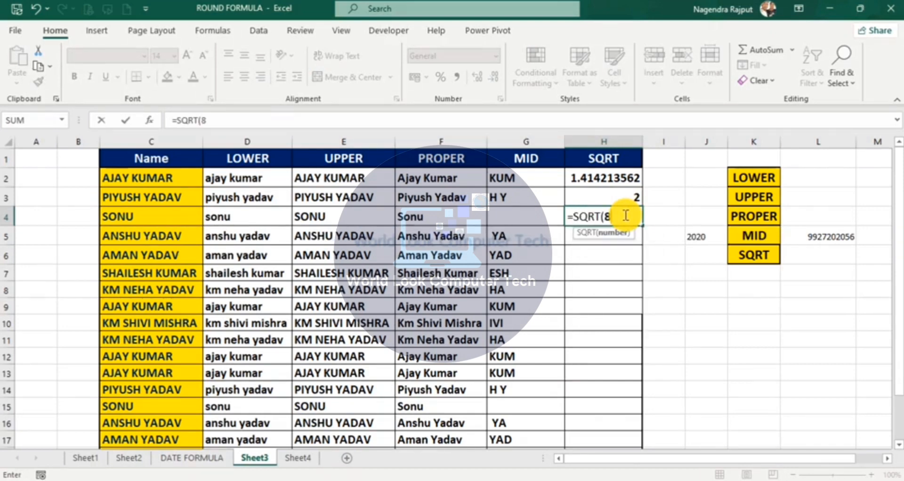
pyautogui.press('Return')
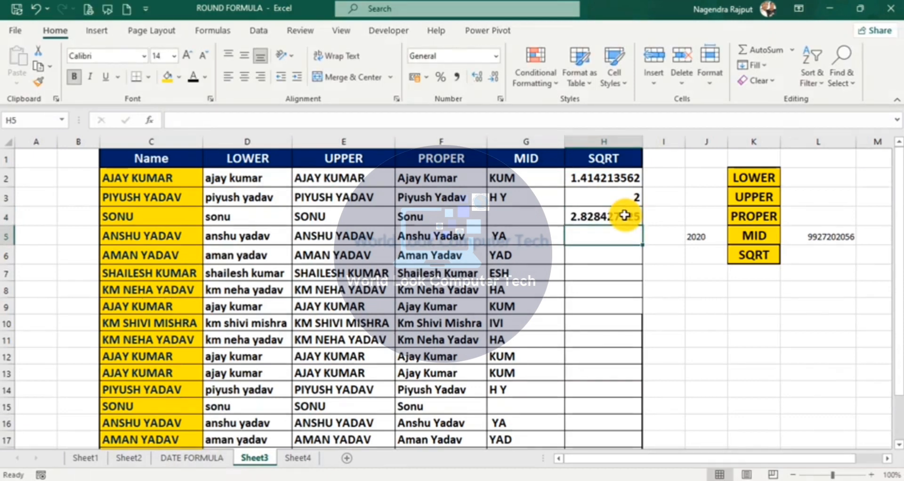